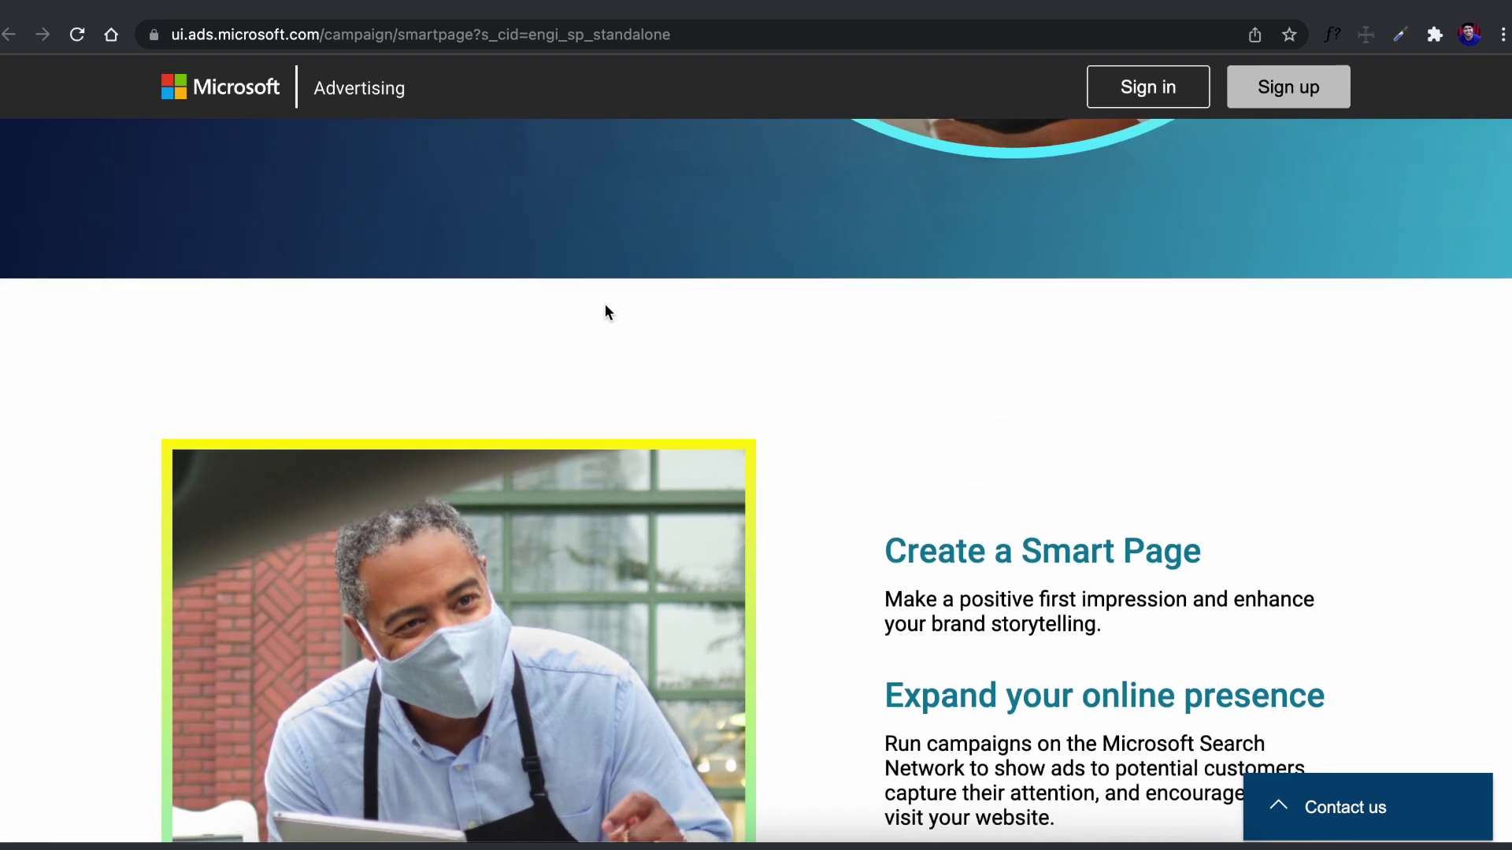
scroll(607, 312, "down", 5)
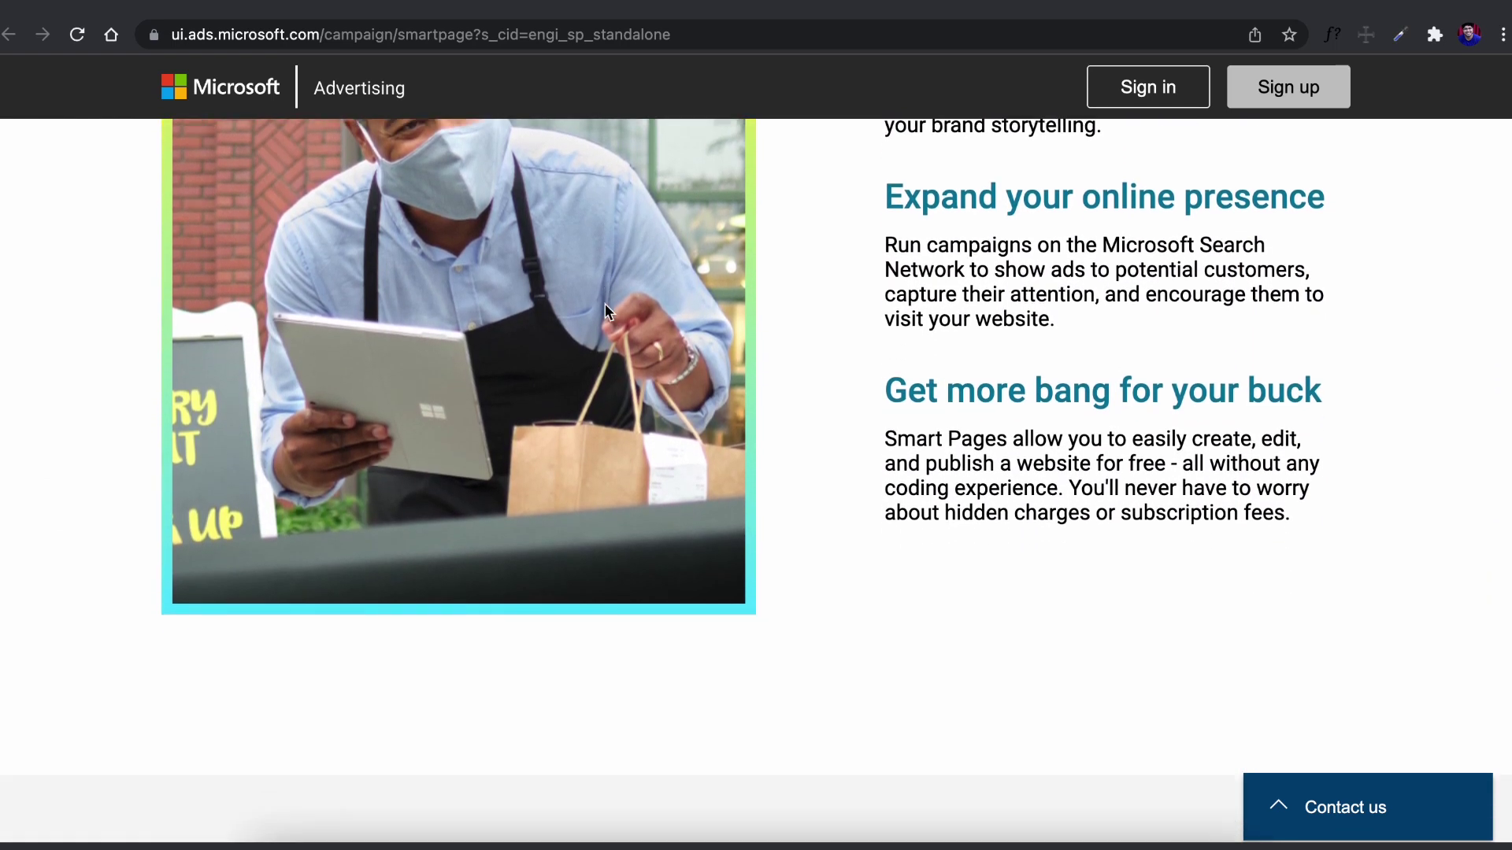
Browse the landing page's features, then begin signing up for a free Smart Page
scroll(607, 312, "up", 5)
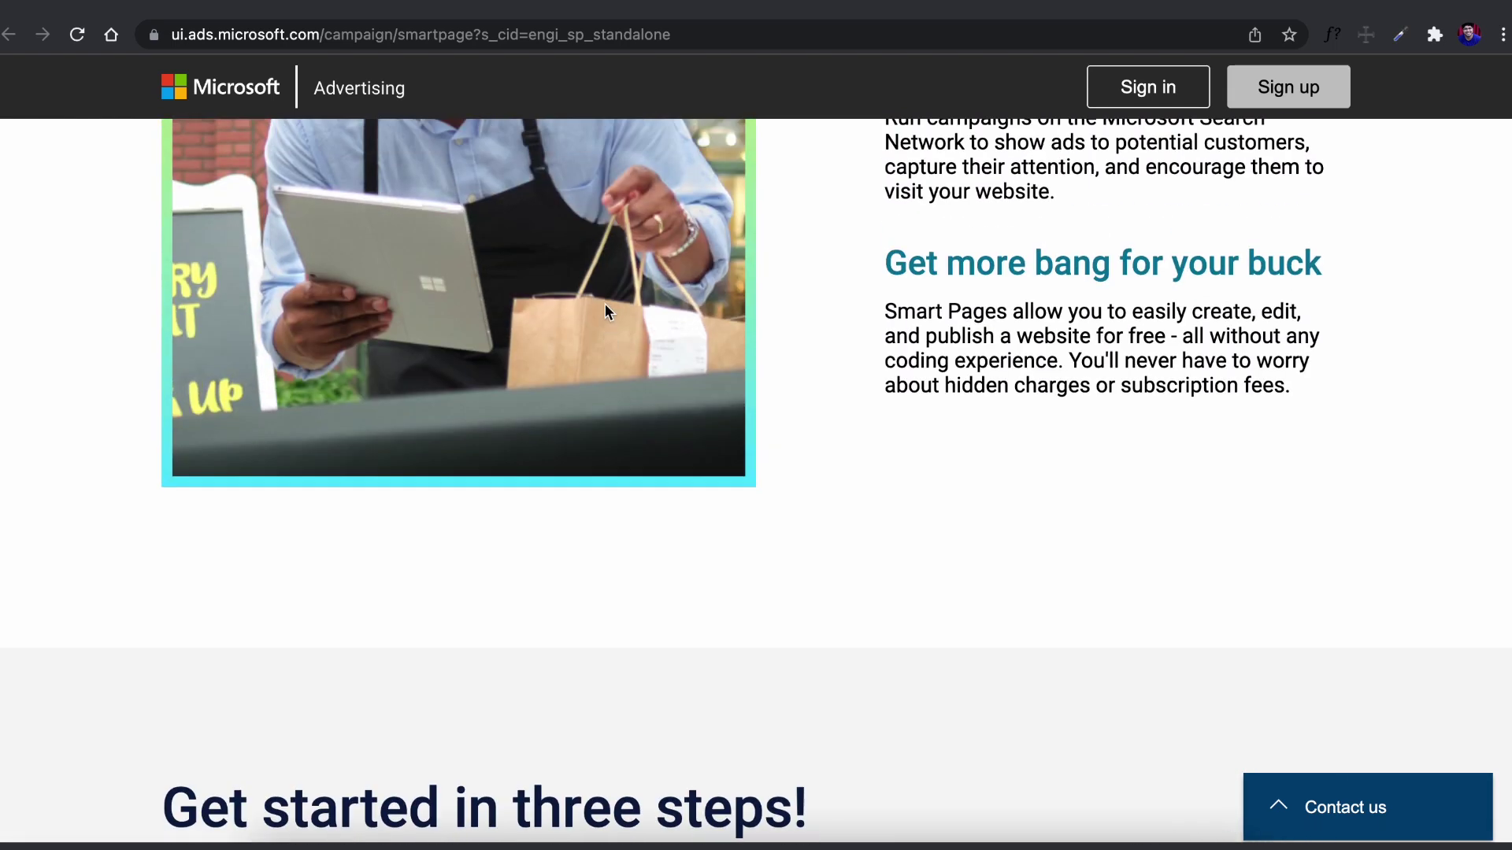
scroll(605, 312, "up", 1)
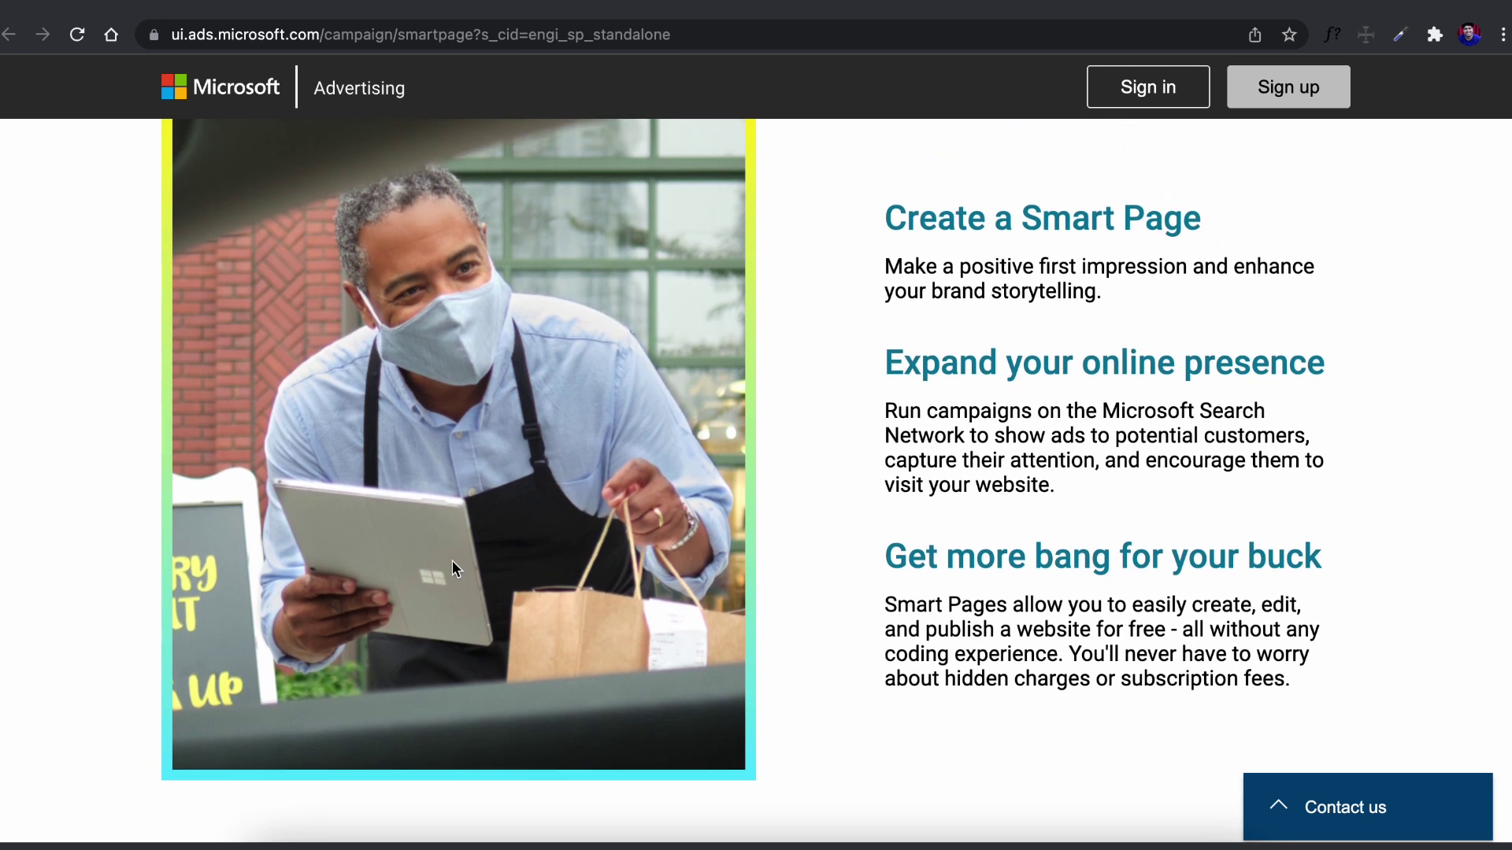
scroll(489, 408, "down", 12)
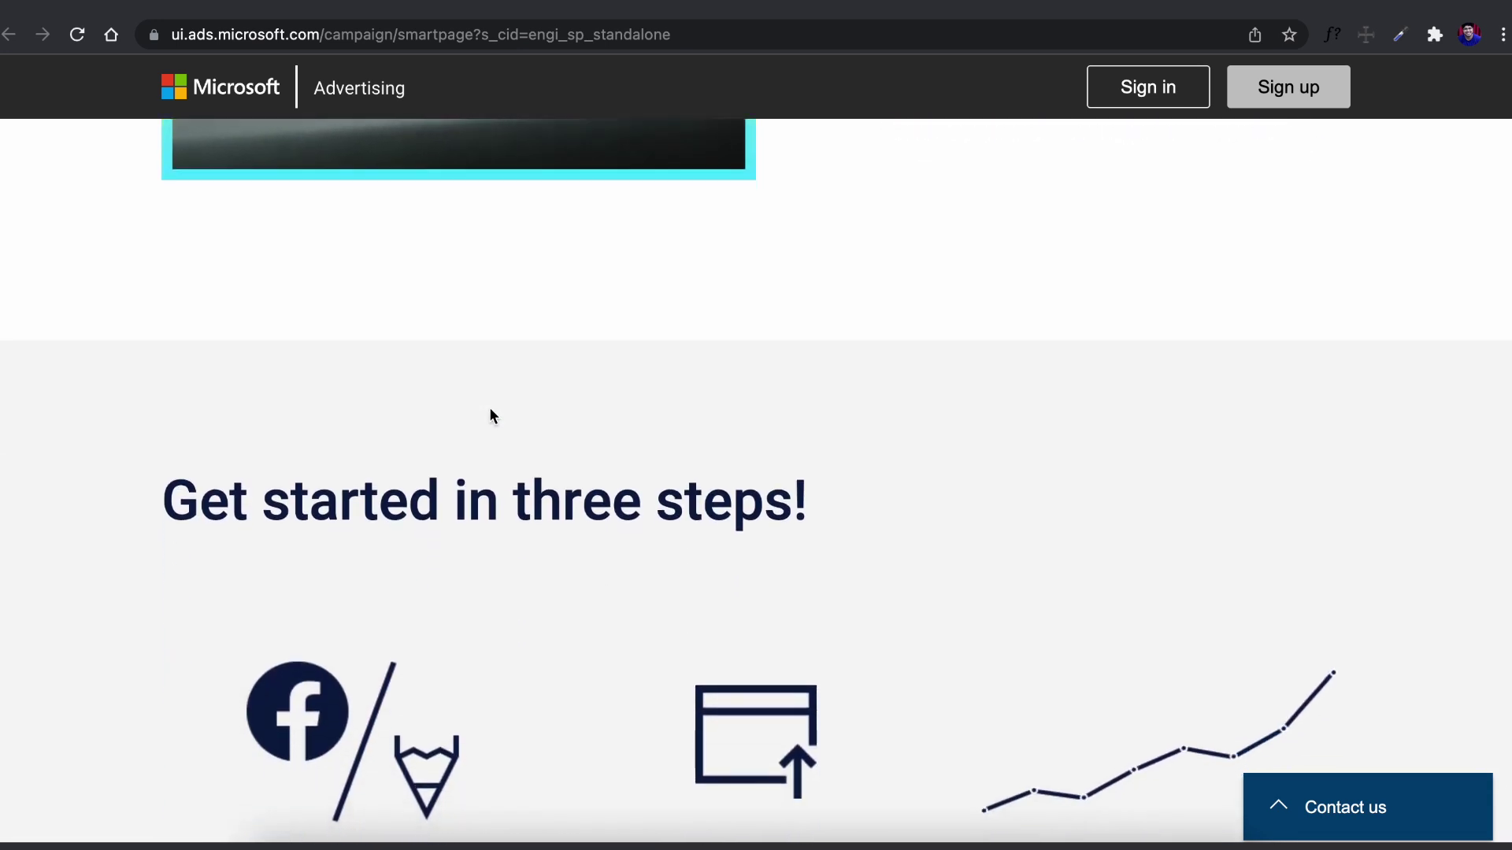
scroll(488, 409, "down", 10)
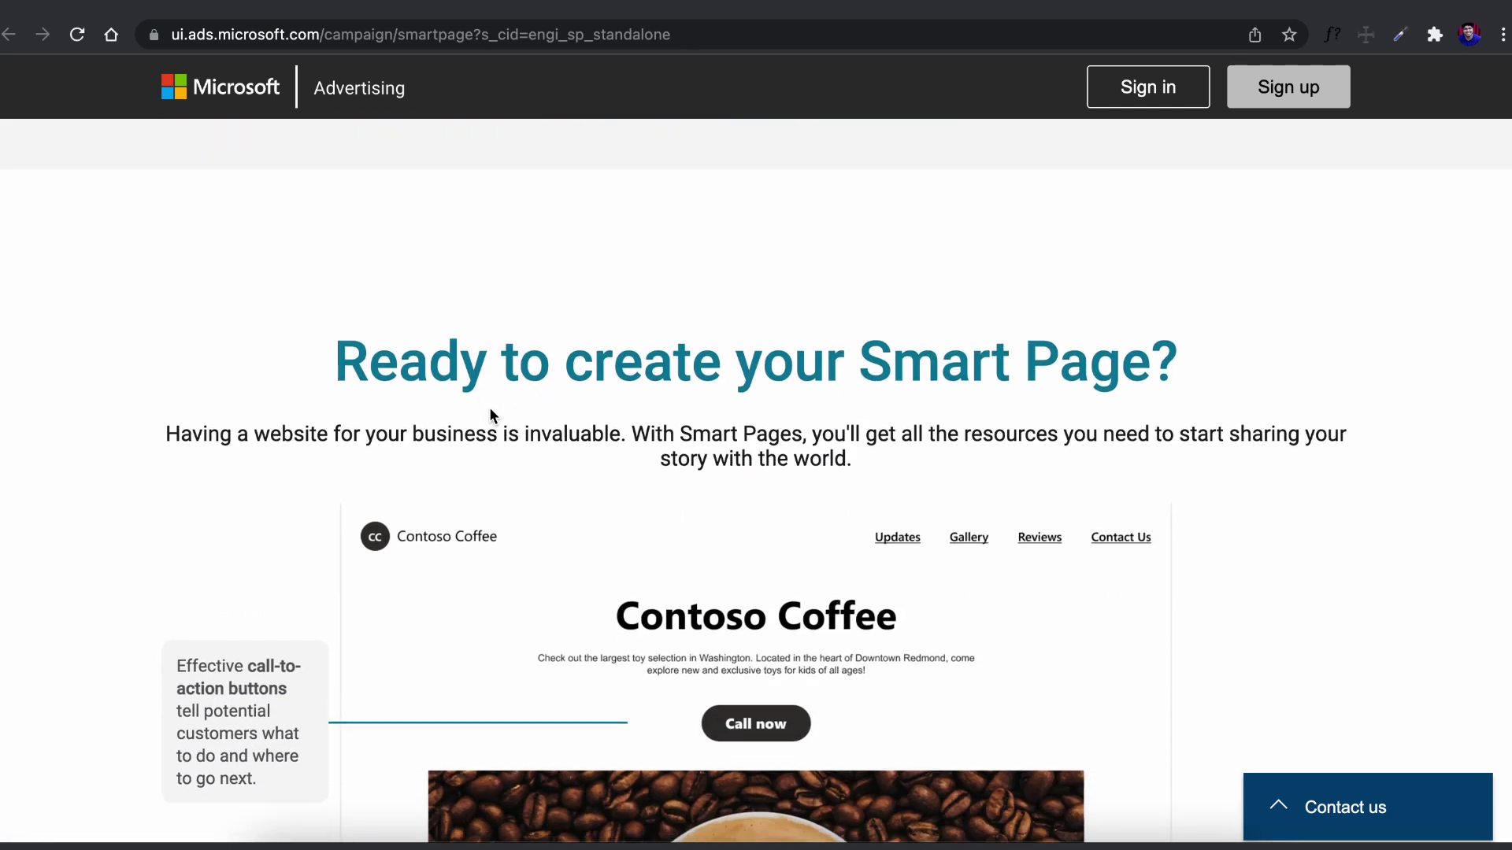
scroll(490, 409, "down", 8)
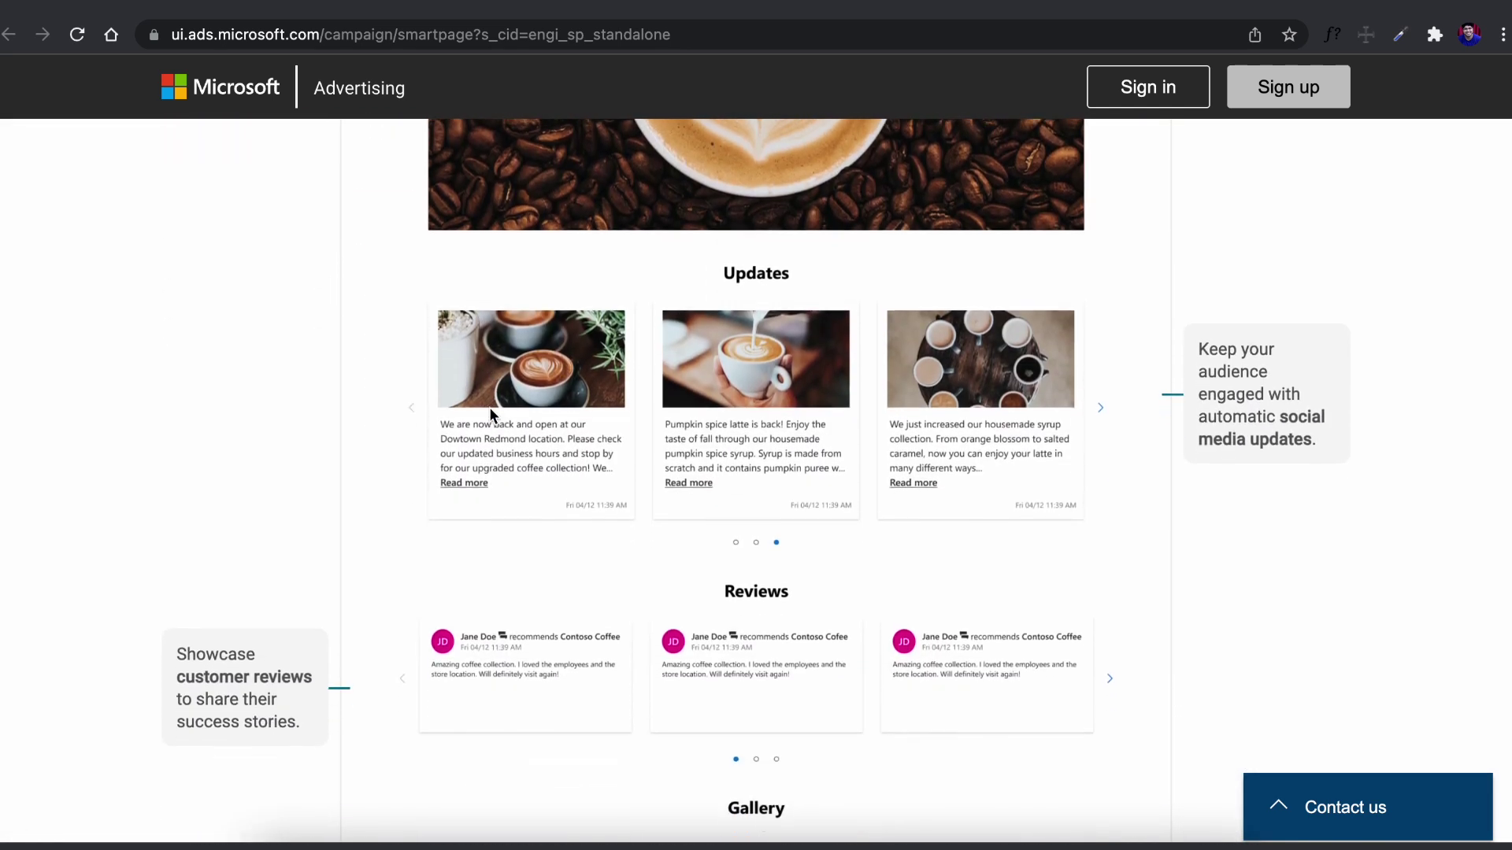
scroll(489, 407, "down", 5)
scroll(489, 408, "up", 20)
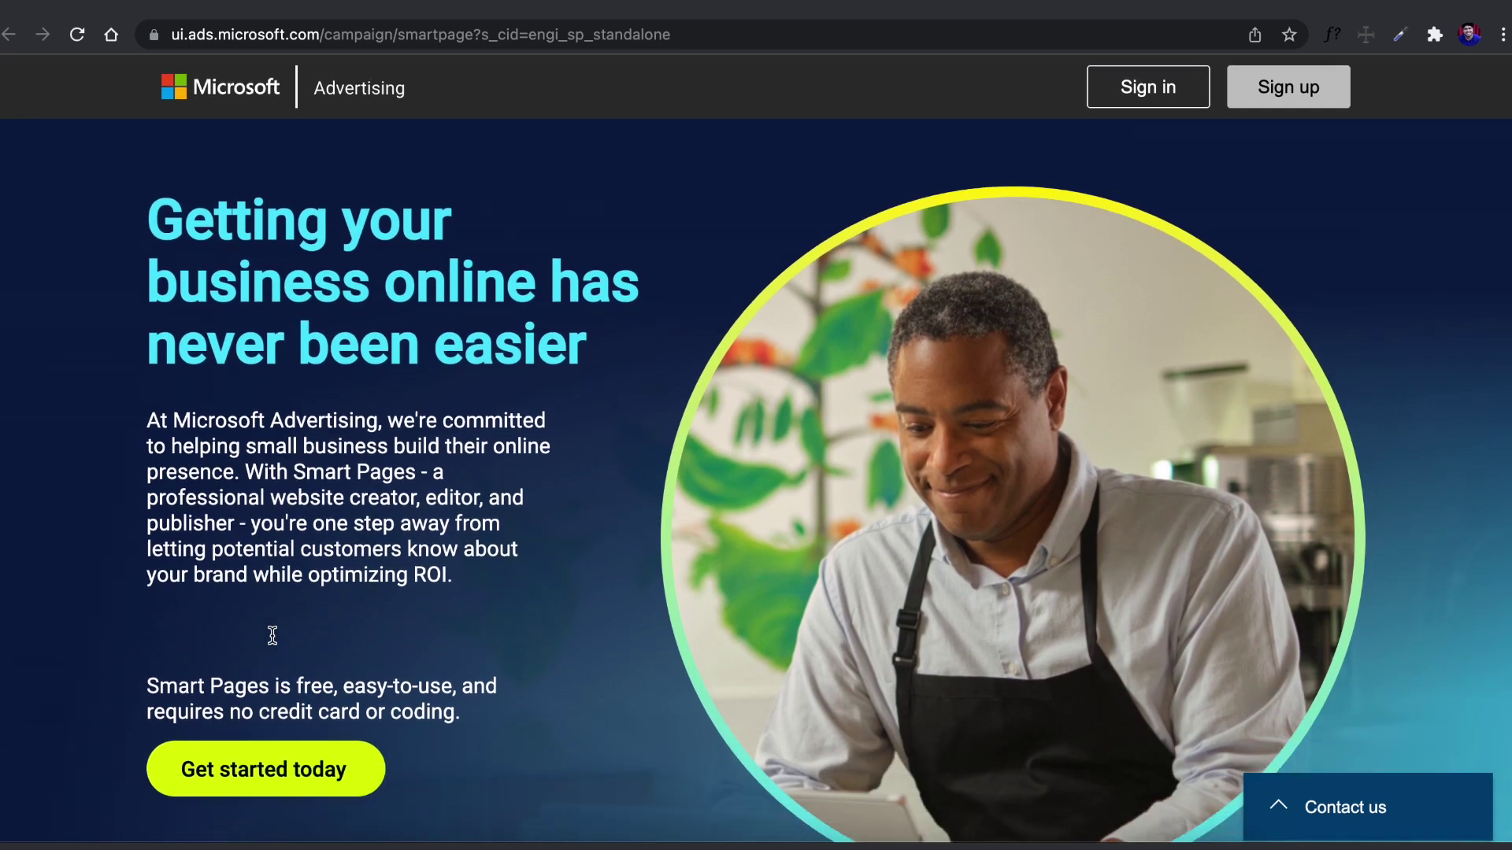
scroll(273, 635, "down", 2)
left_click(251, 632)
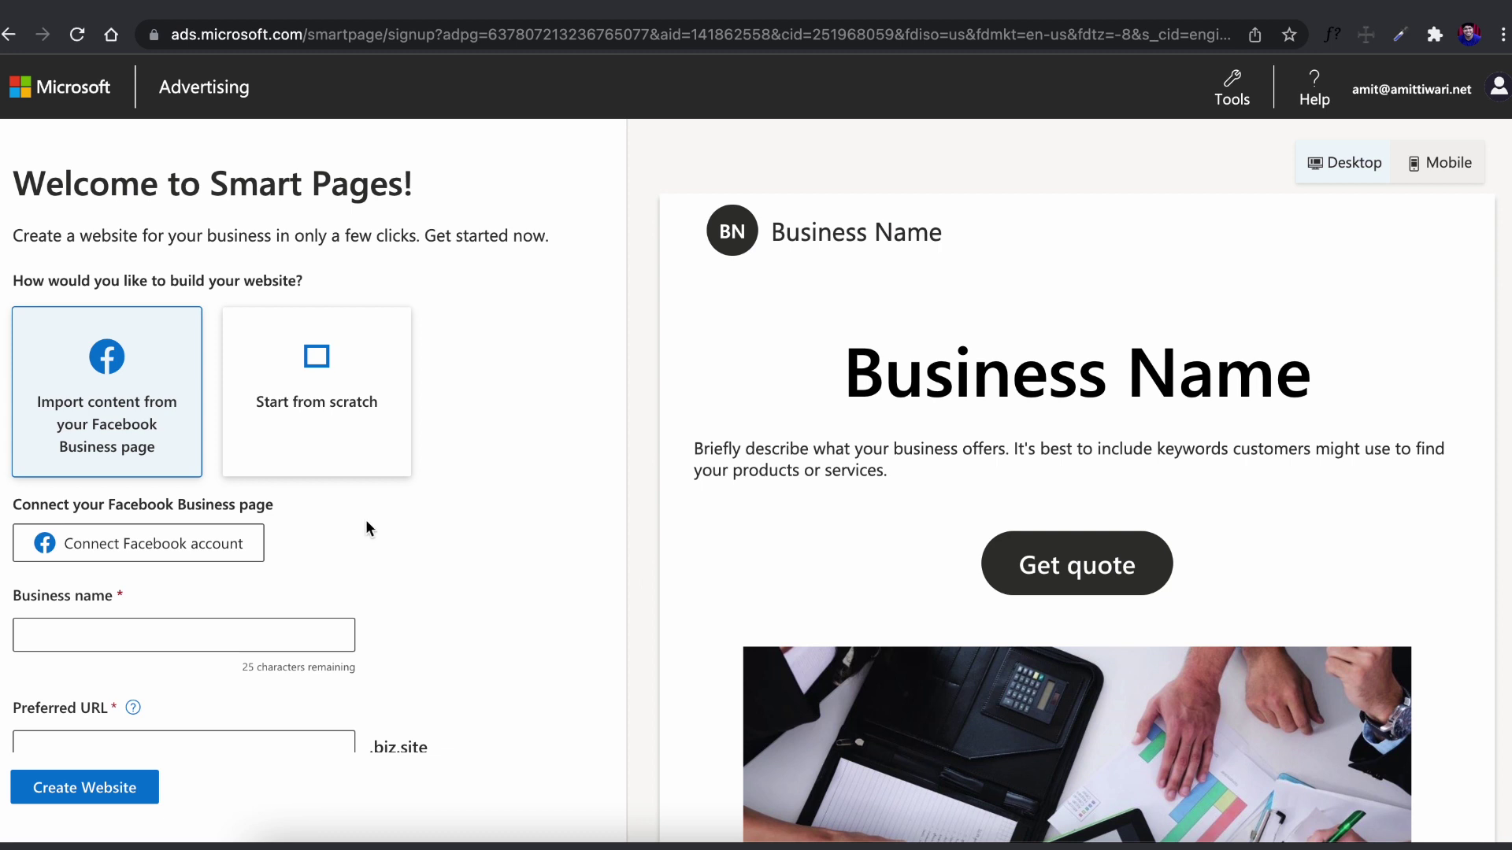
Choose 'Start from scratch' instead of importing Facebook content, and focus the Business name field
left_click(324, 406)
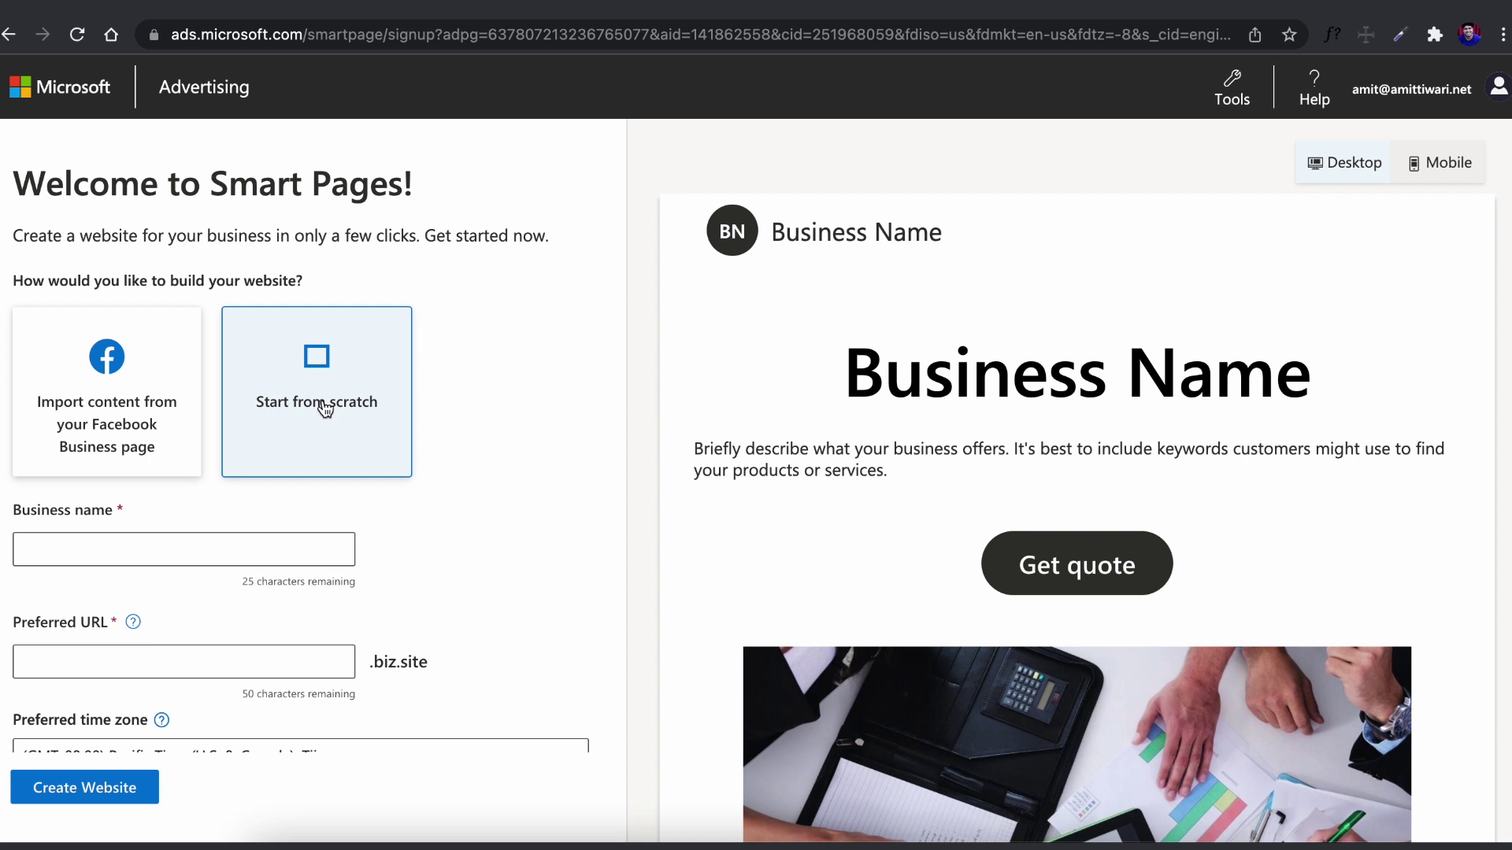
left_click(212, 546)
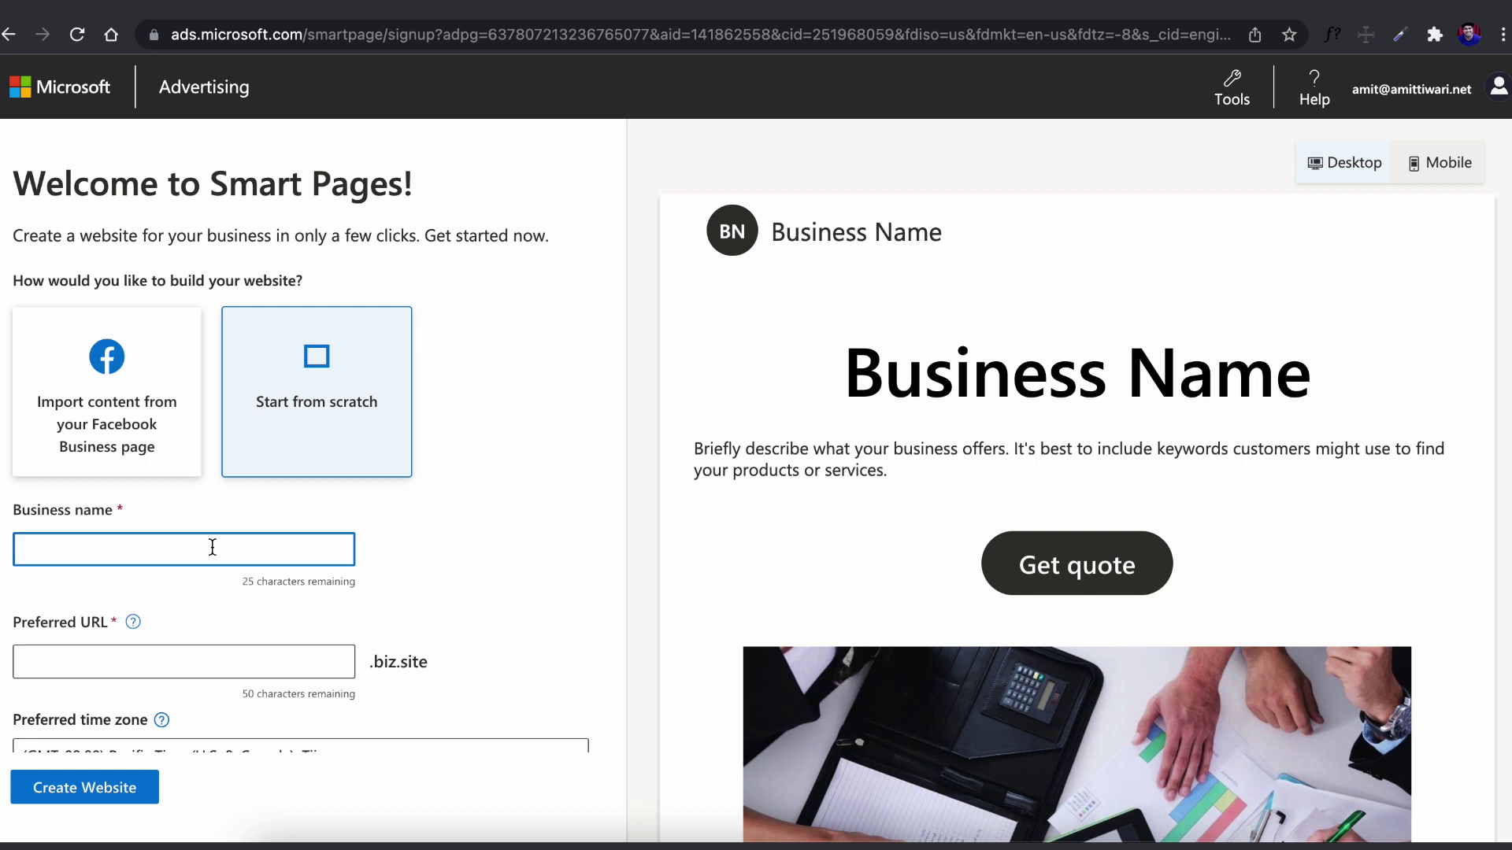
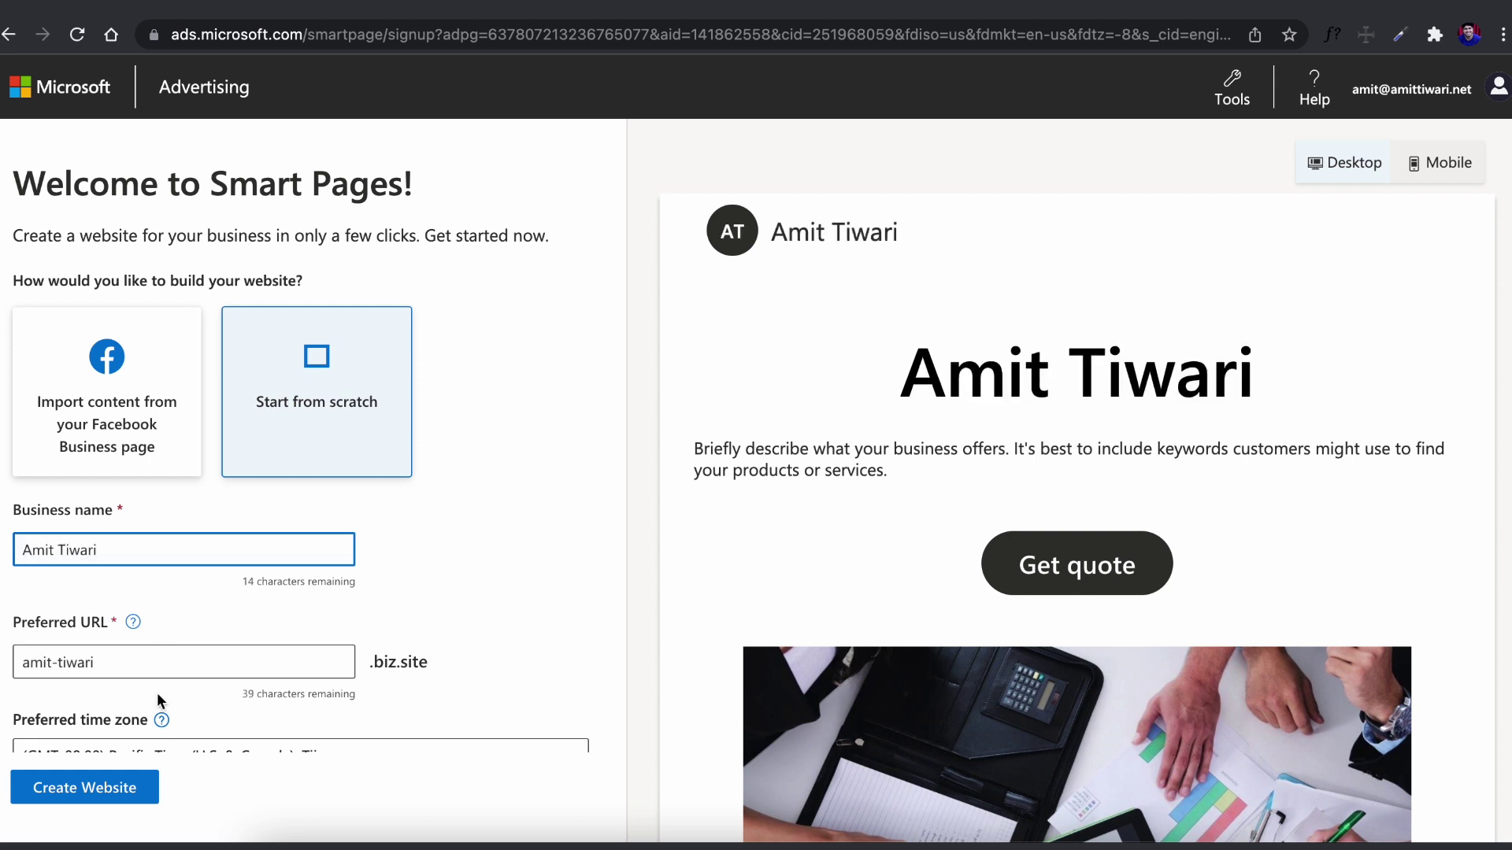
Enter the business name and remove the hyphen from the suggested preferred URL
key("Tab")
left_click(54, 535)
key("BackSpace")
left_click(511, 476)
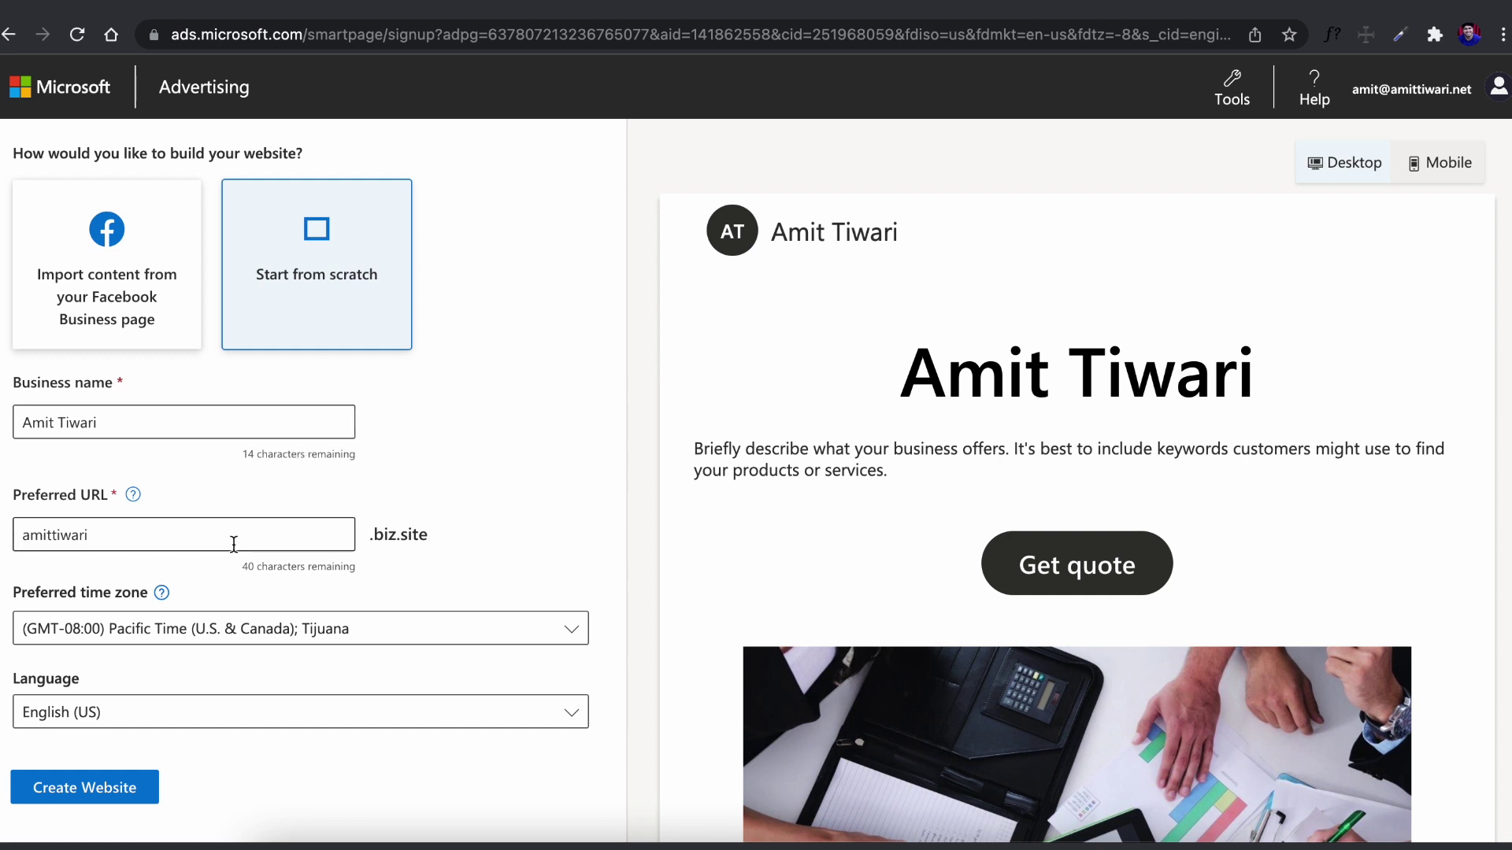
Set the time zone to GMT+05:30 Chennai, Kolkata, Mumbai, New Delhi
scroll(234, 543, "down", 3)
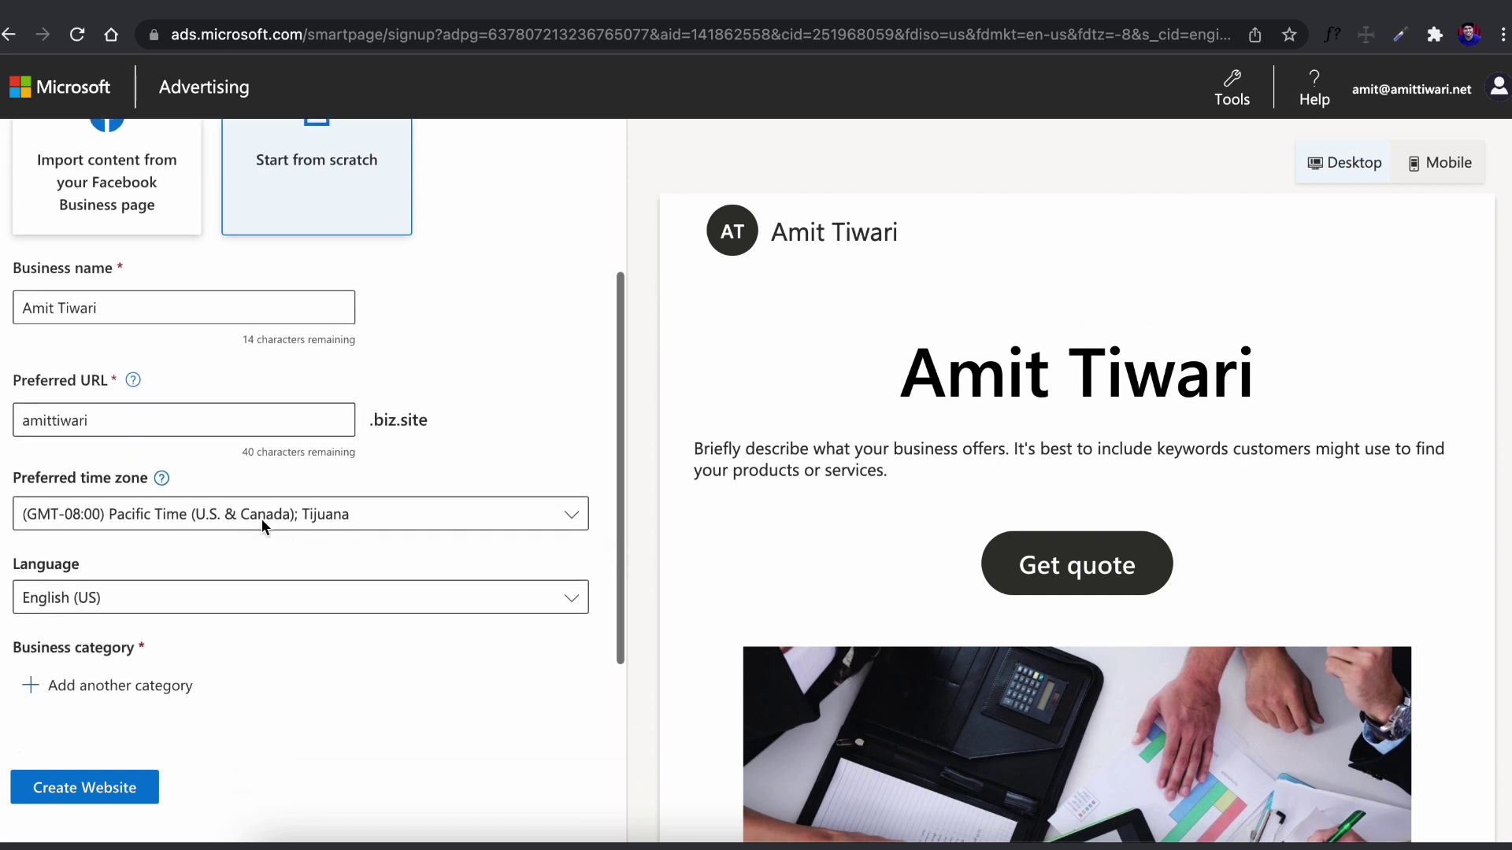
left_click(288, 517)
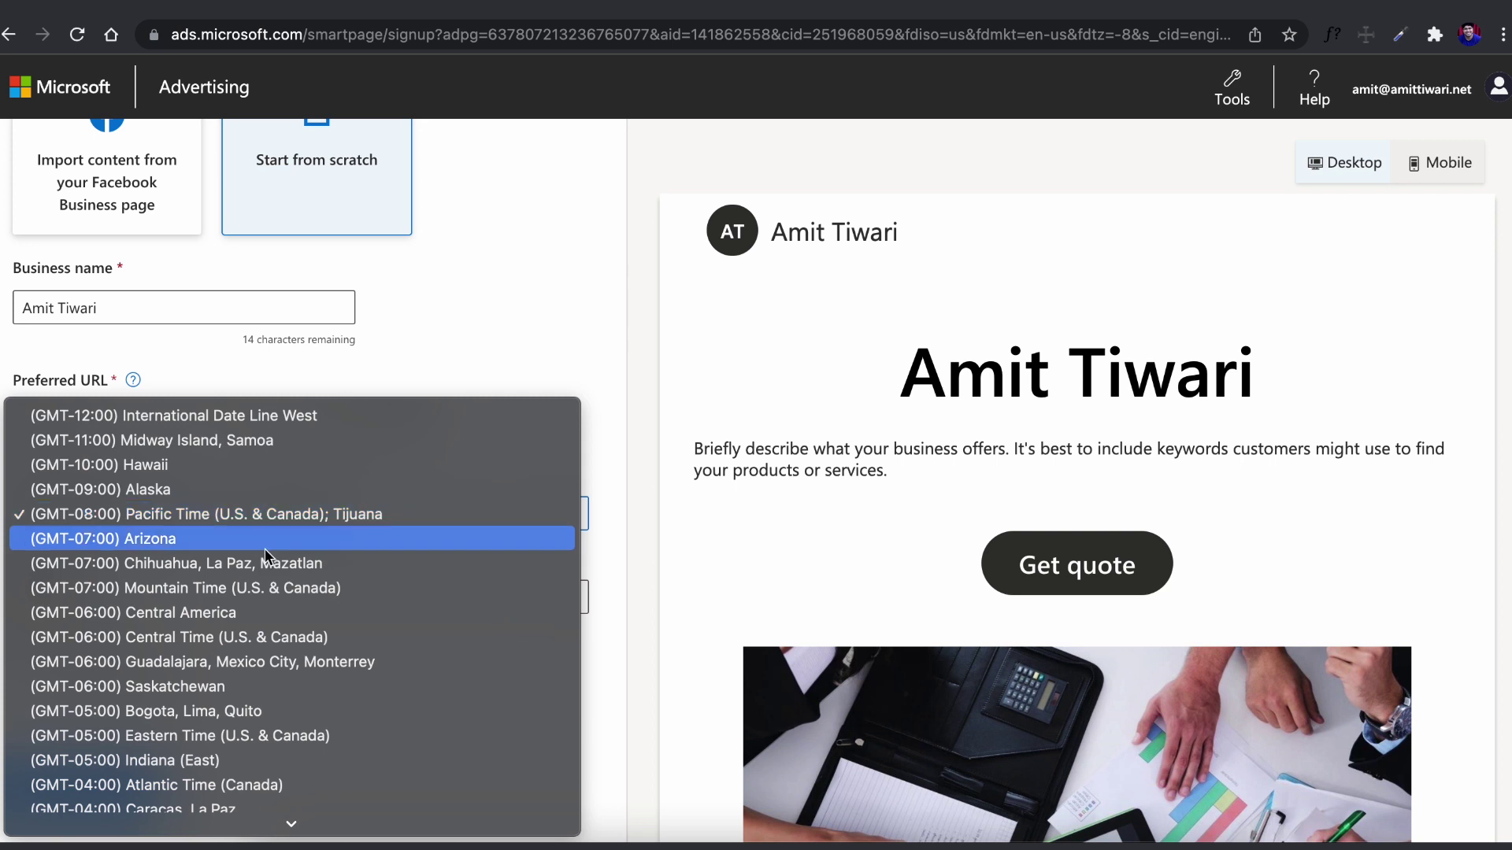
scroll(252, 665, "down", 10)
scroll(252, 665, "down", 5)
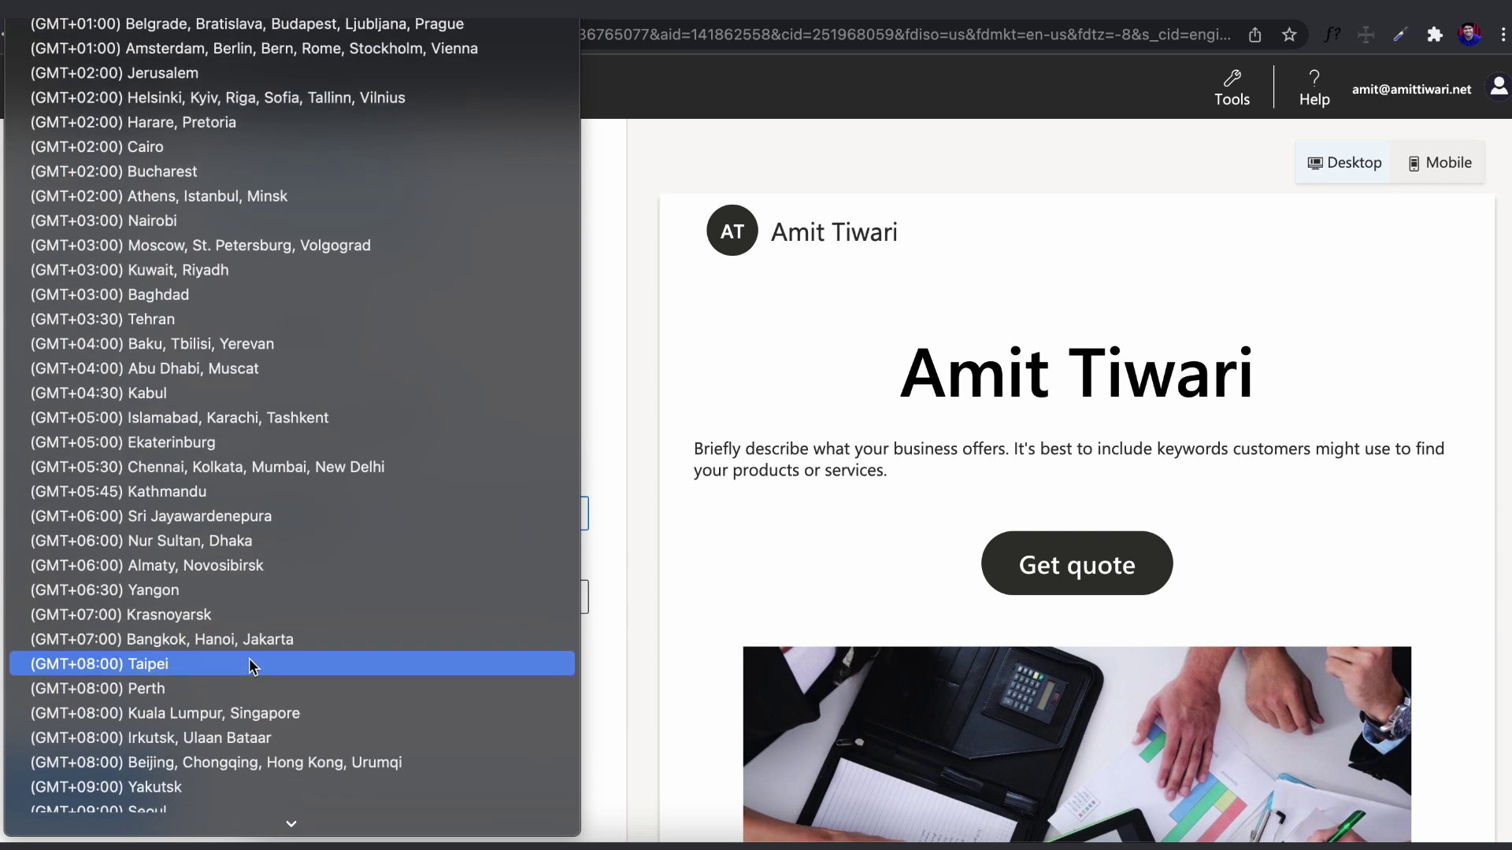
left_click(284, 461)
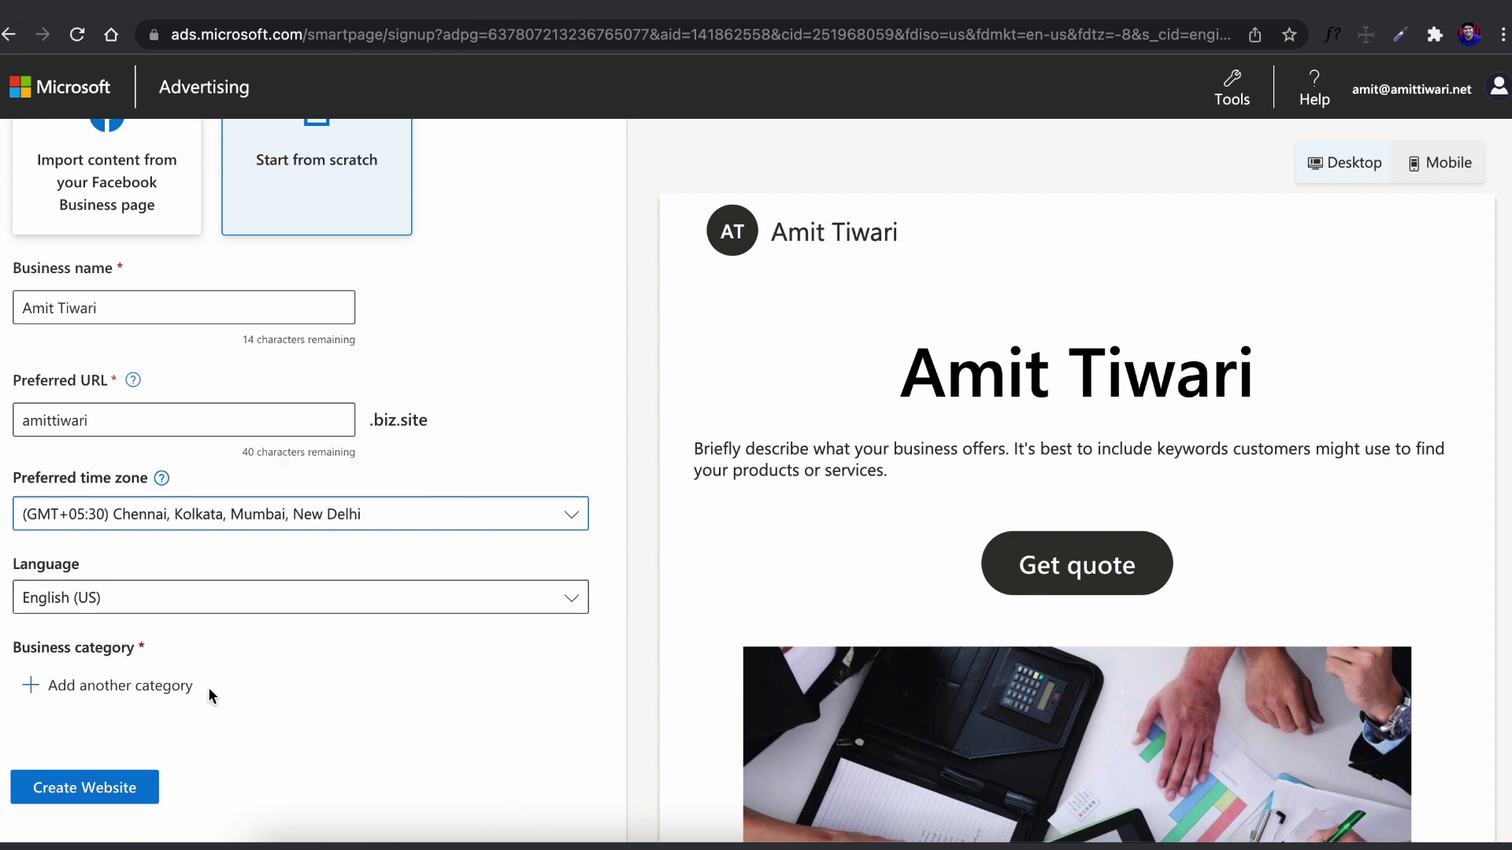
Add the Internet Marketing Service category, accept the terms, opt out of offers, and create the website
left_click(168, 685)
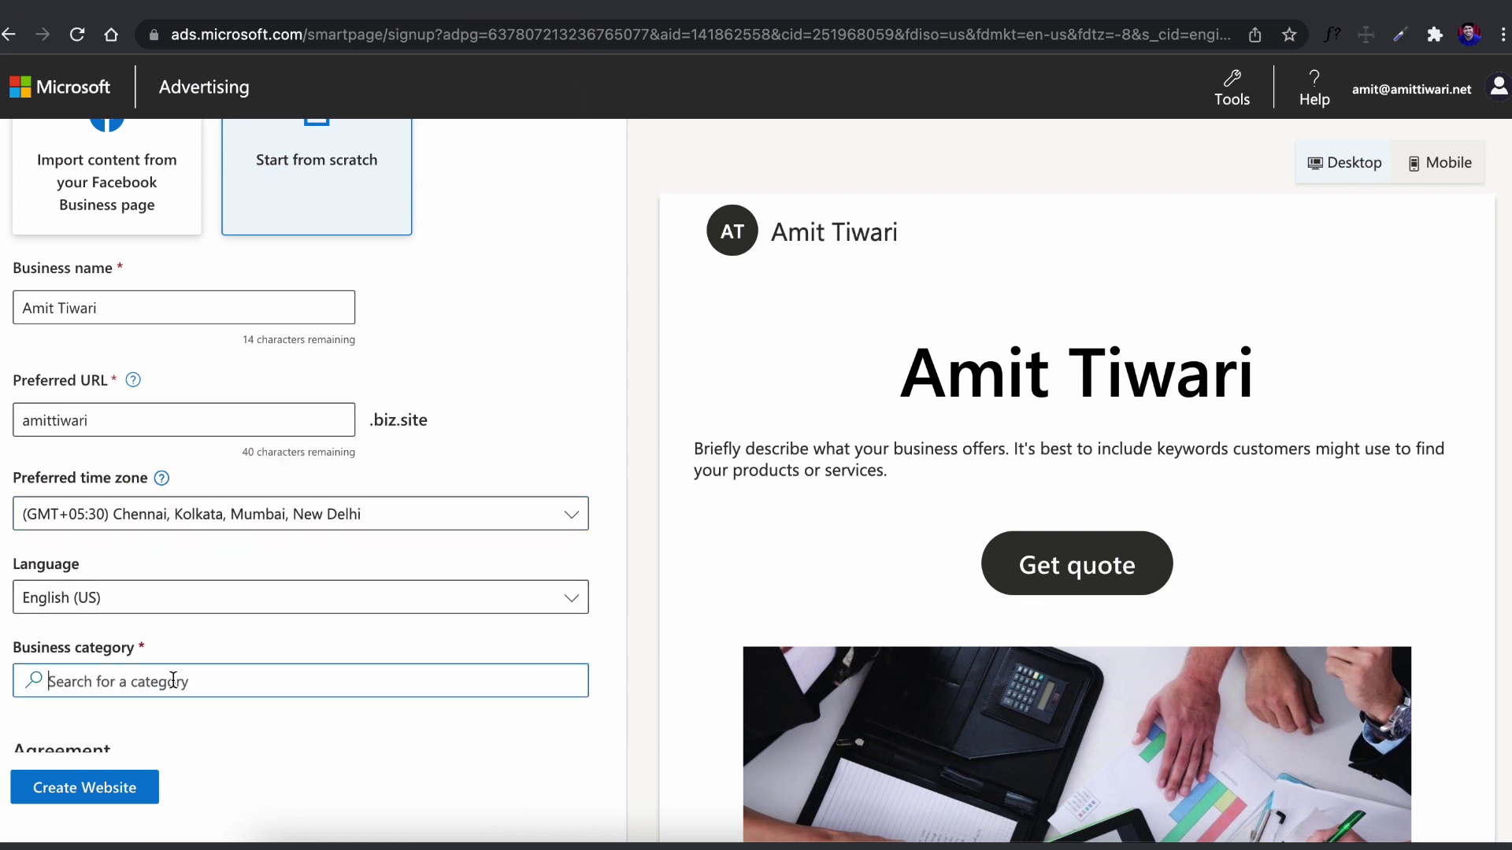
type("internet marketing")
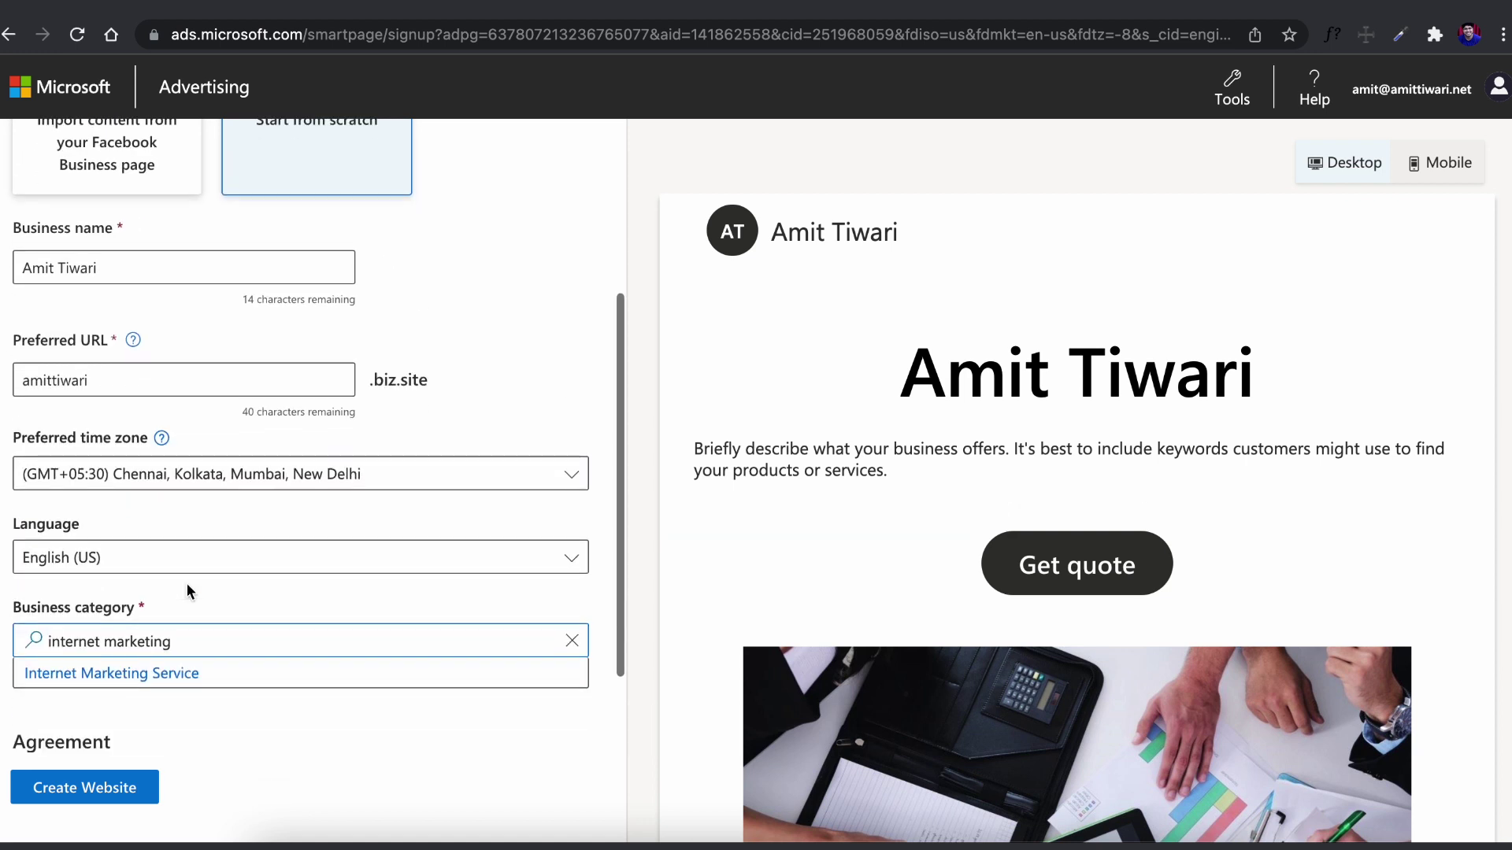
left_click(179, 674)
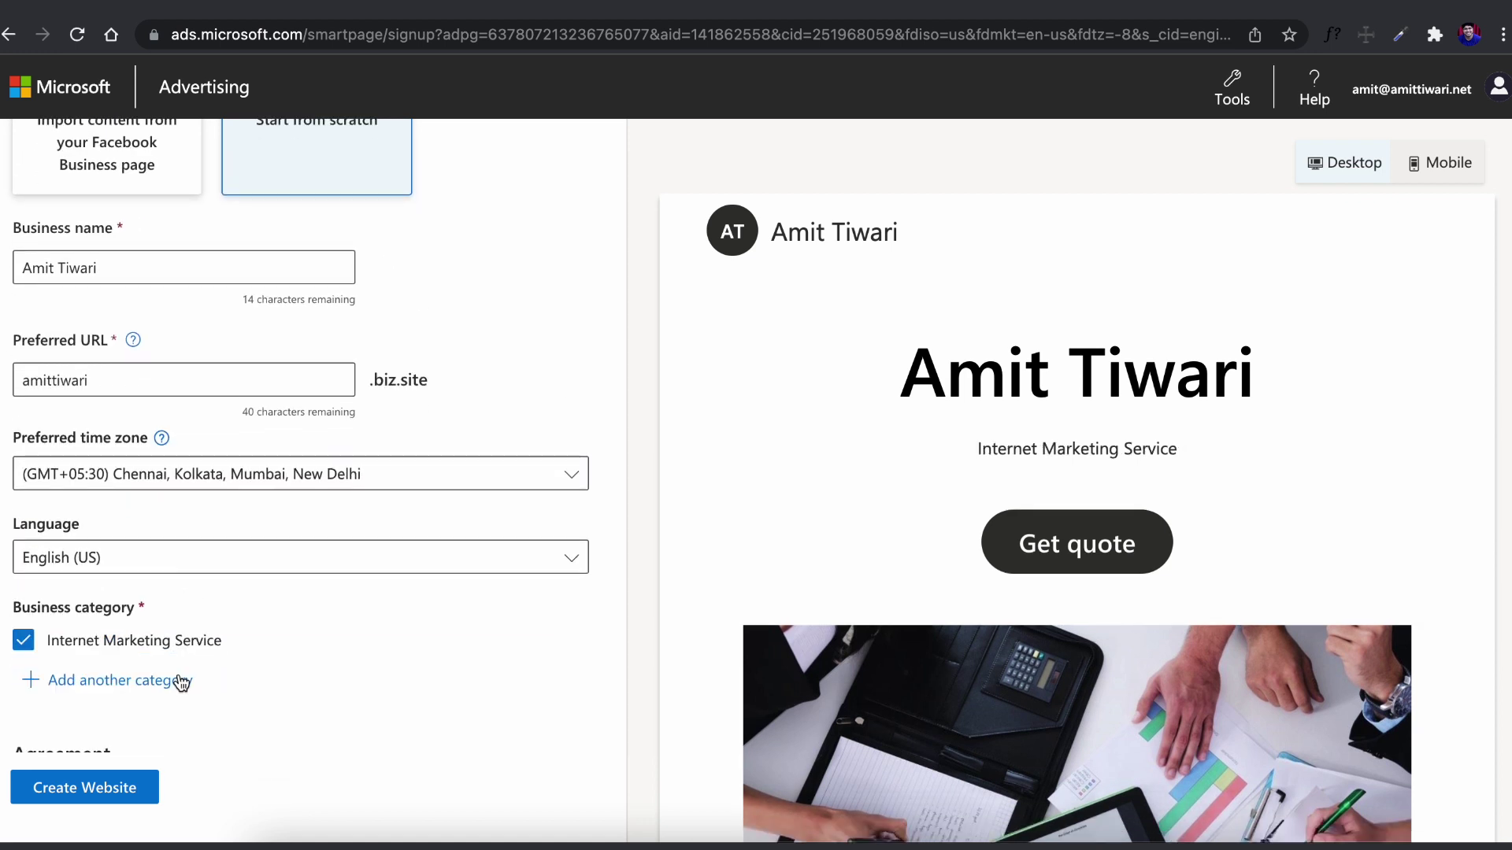
left_click(154, 682)
left_click(19, 721)
left_click(23, 670)
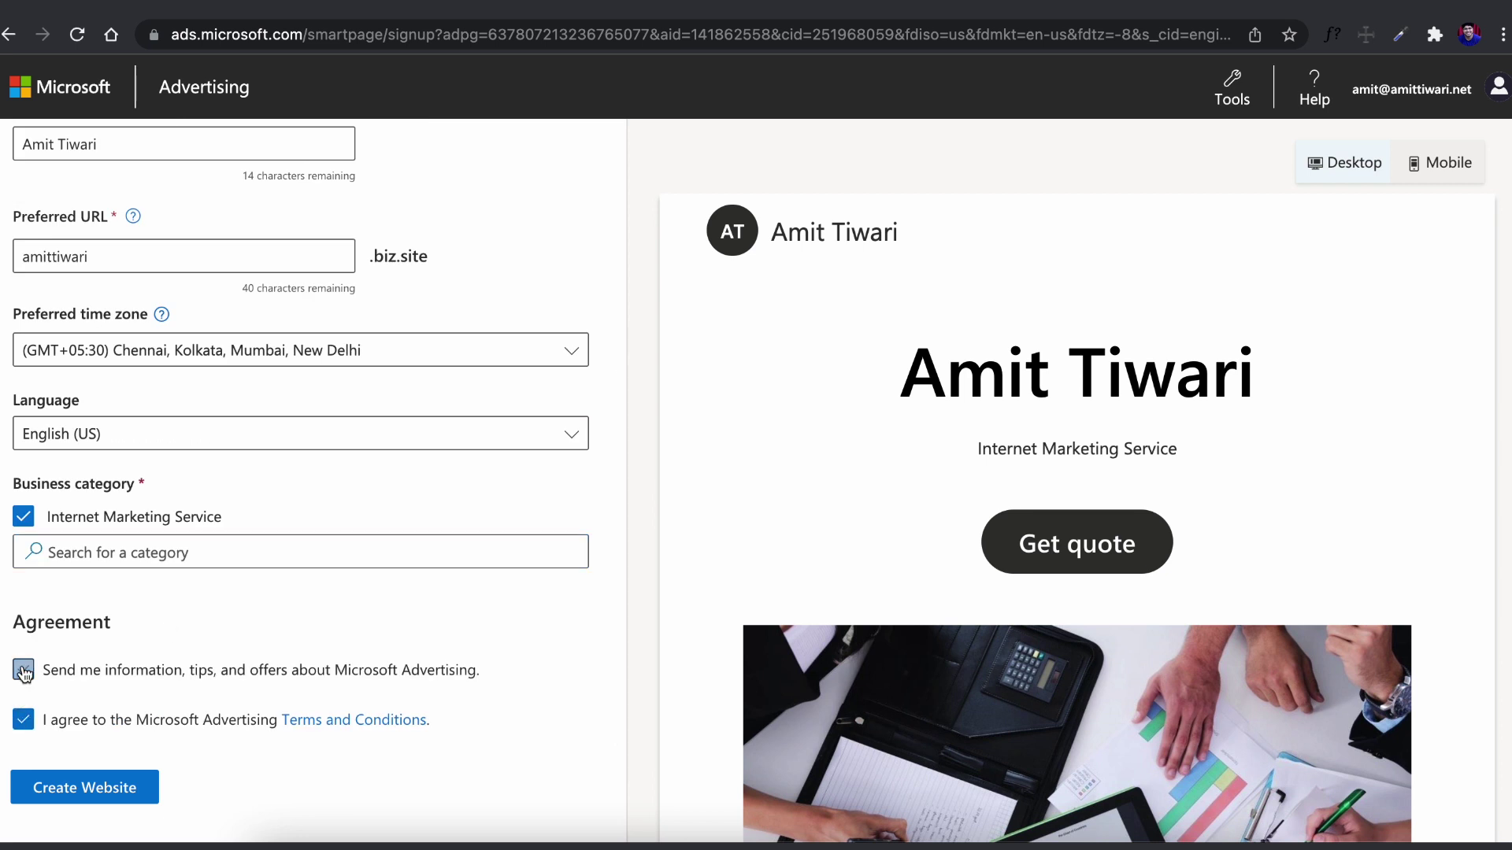
left_click(74, 795)
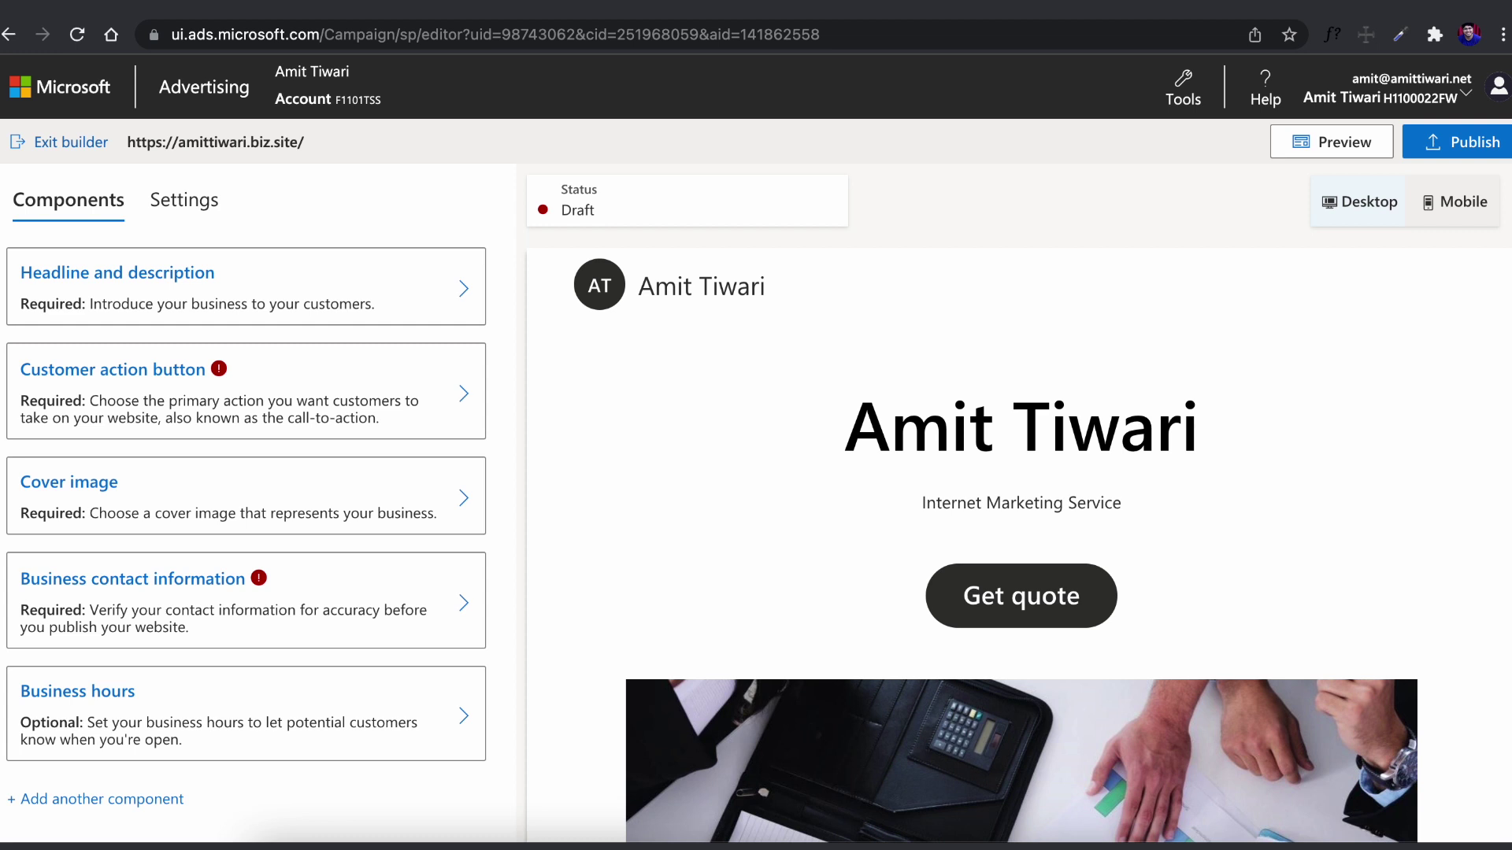
Change the headline to 'The Headline' and choose to upload your own logo
left_click(363, 363)
left_click_drag(362, 363, 0, 378)
type("The Head")
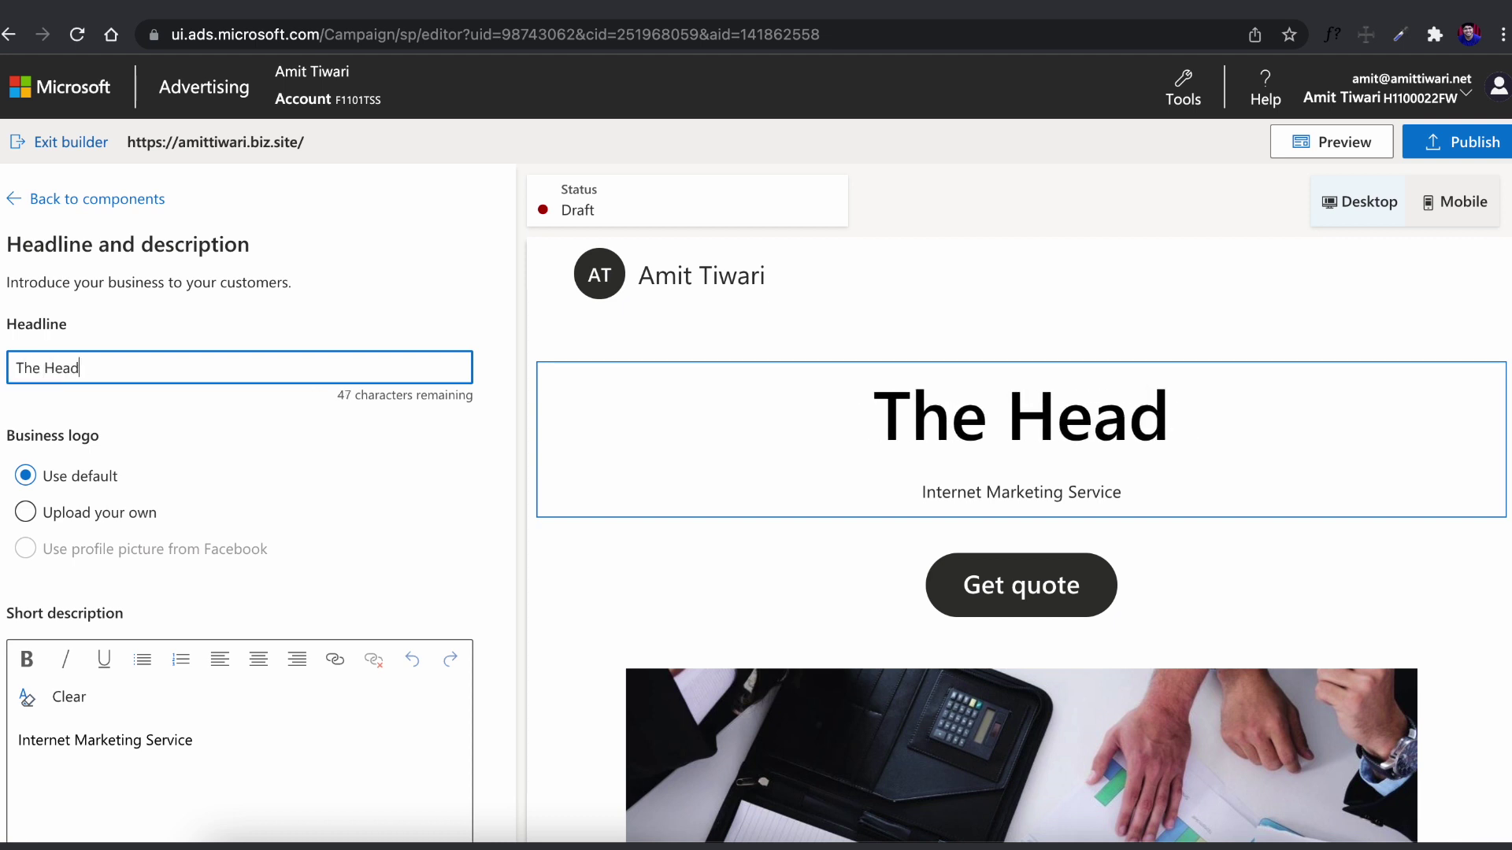
type("line")
left_click(26, 513)
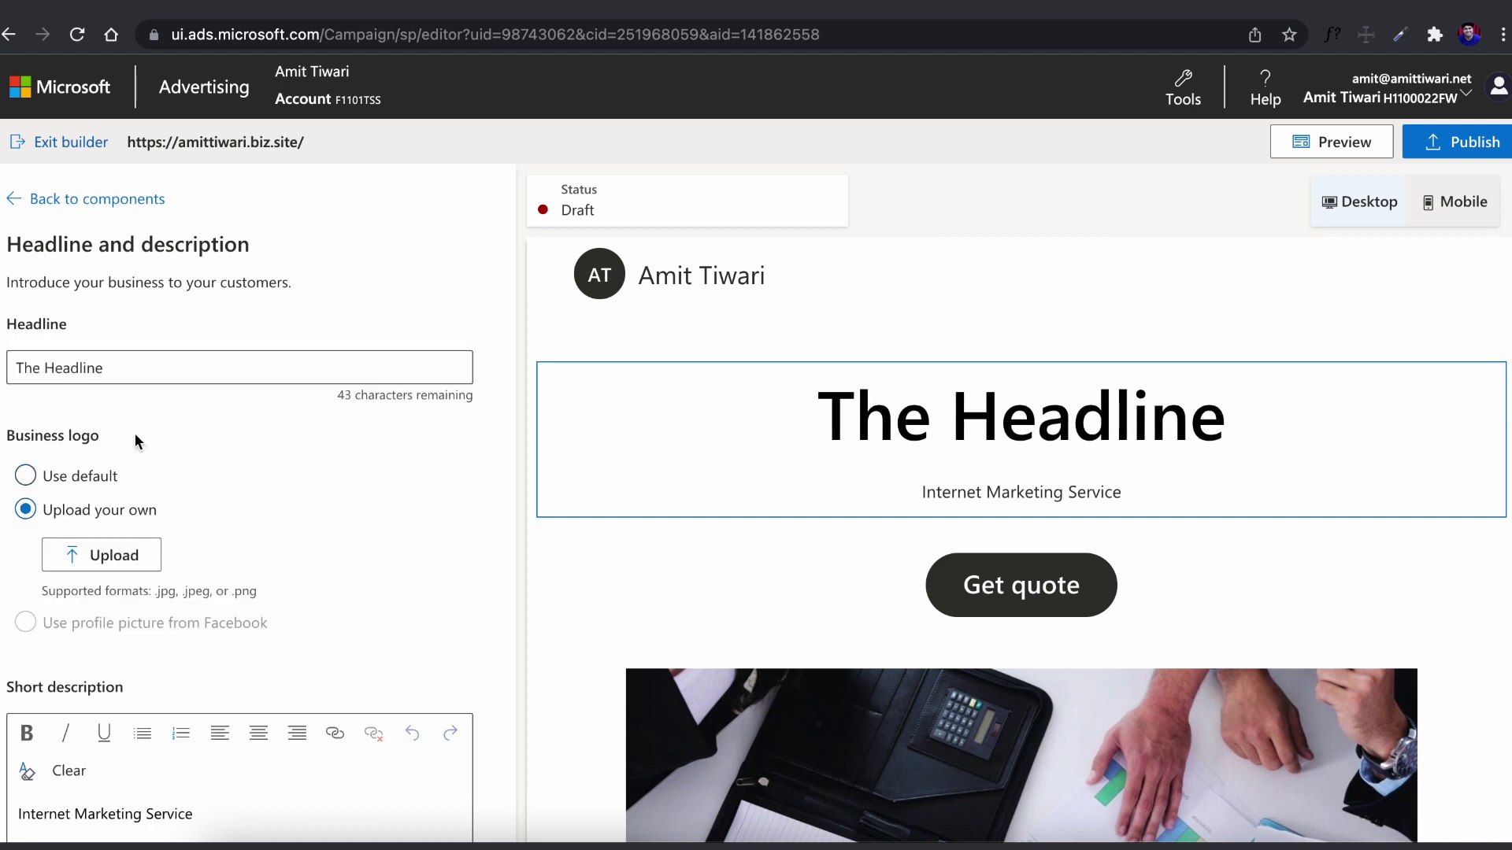
Make the Internet Marketing Service description bold and underlined
scroll(134, 432, "down", 1)
scroll(367, 526, "down", 1)
scroll(223, 280, "up", 1)
scroll(223, 280, "down", 2)
left_click_drag(199, 622, 8, 624)
key("ctrl+b")
scroll(60, 606, "down", 2)
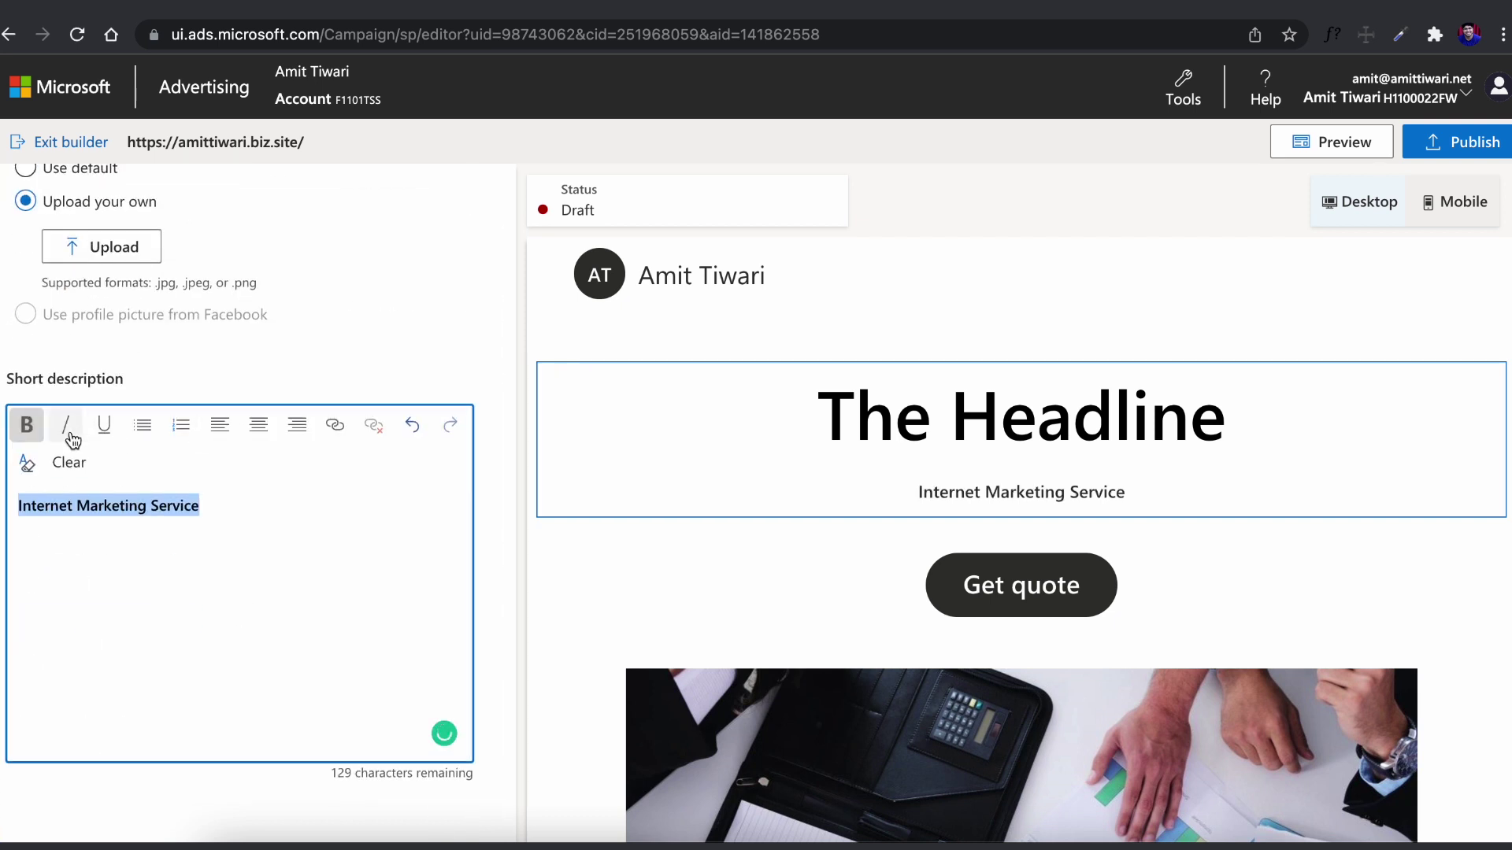
left_click(103, 426)
Link the description to the business website address with display text 'URL'
left_click(335, 426)
left_click(635, 407)
type("https://amittiwari.net/")
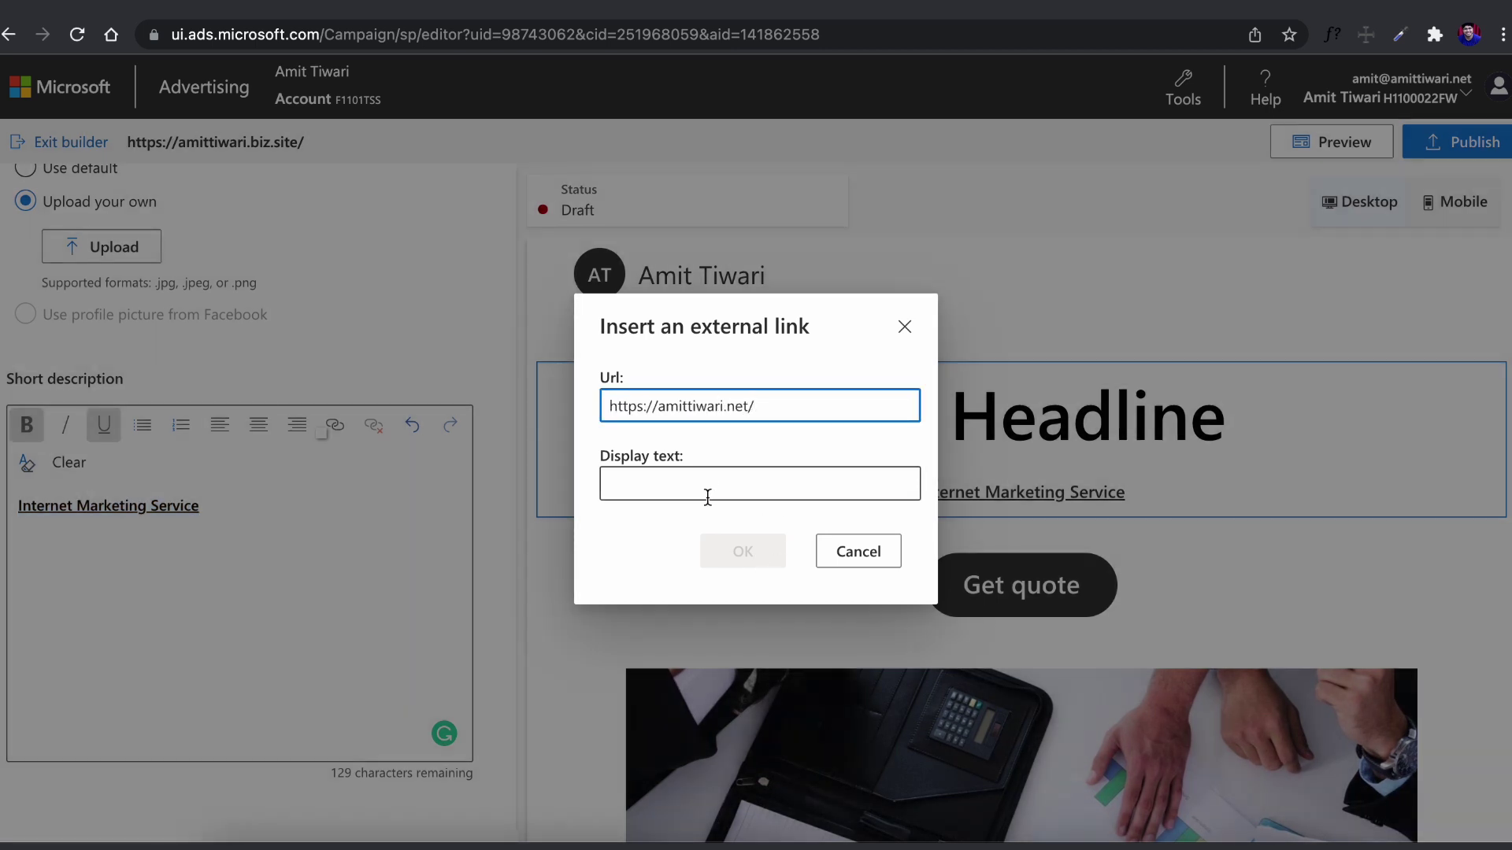
left_click(708, 497)
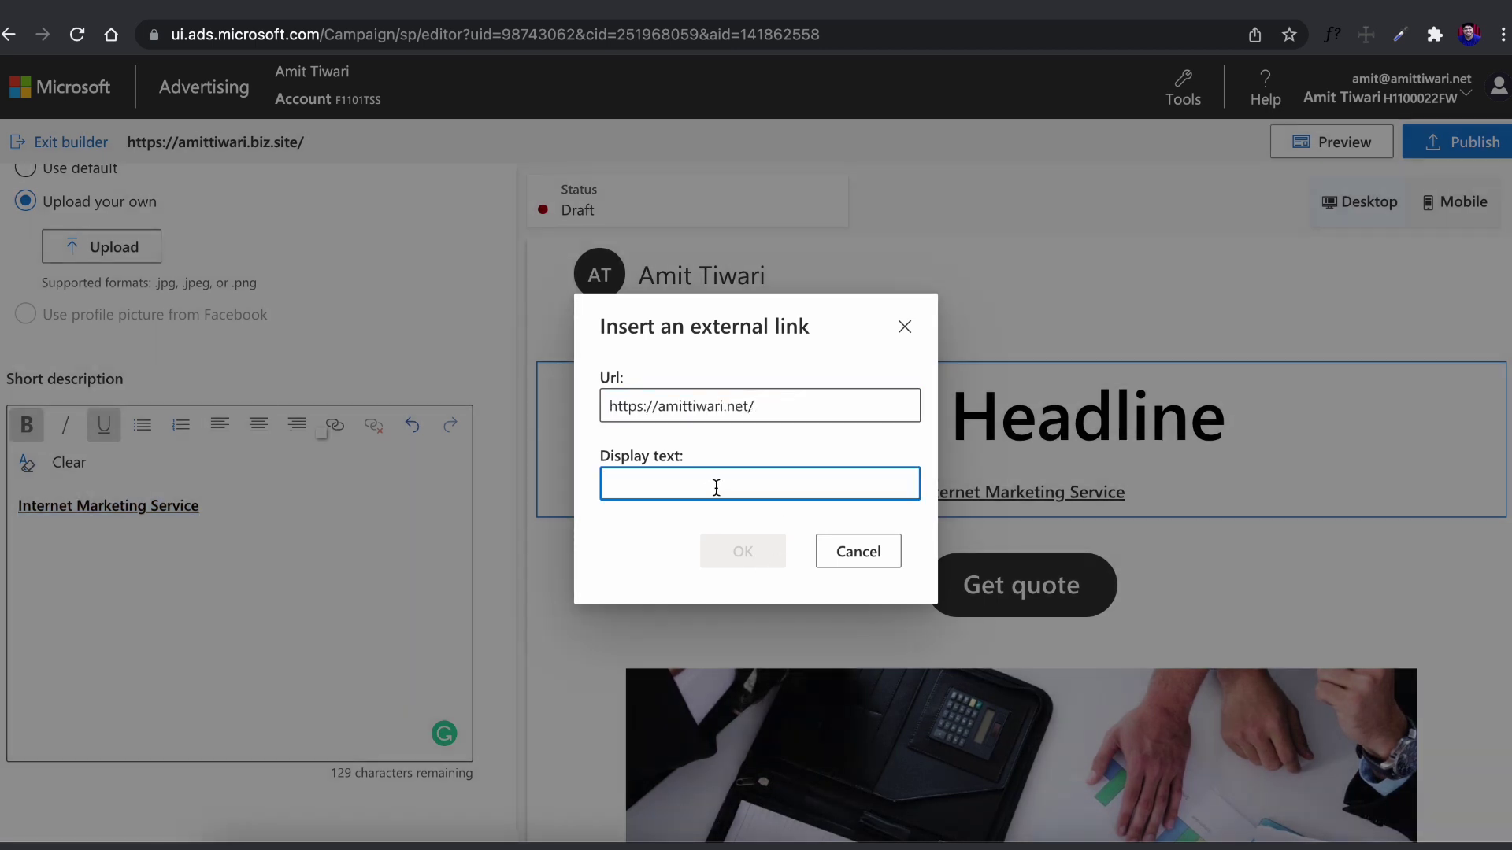
type("URL")
left_click(764, 553)
left_click(89, 198)
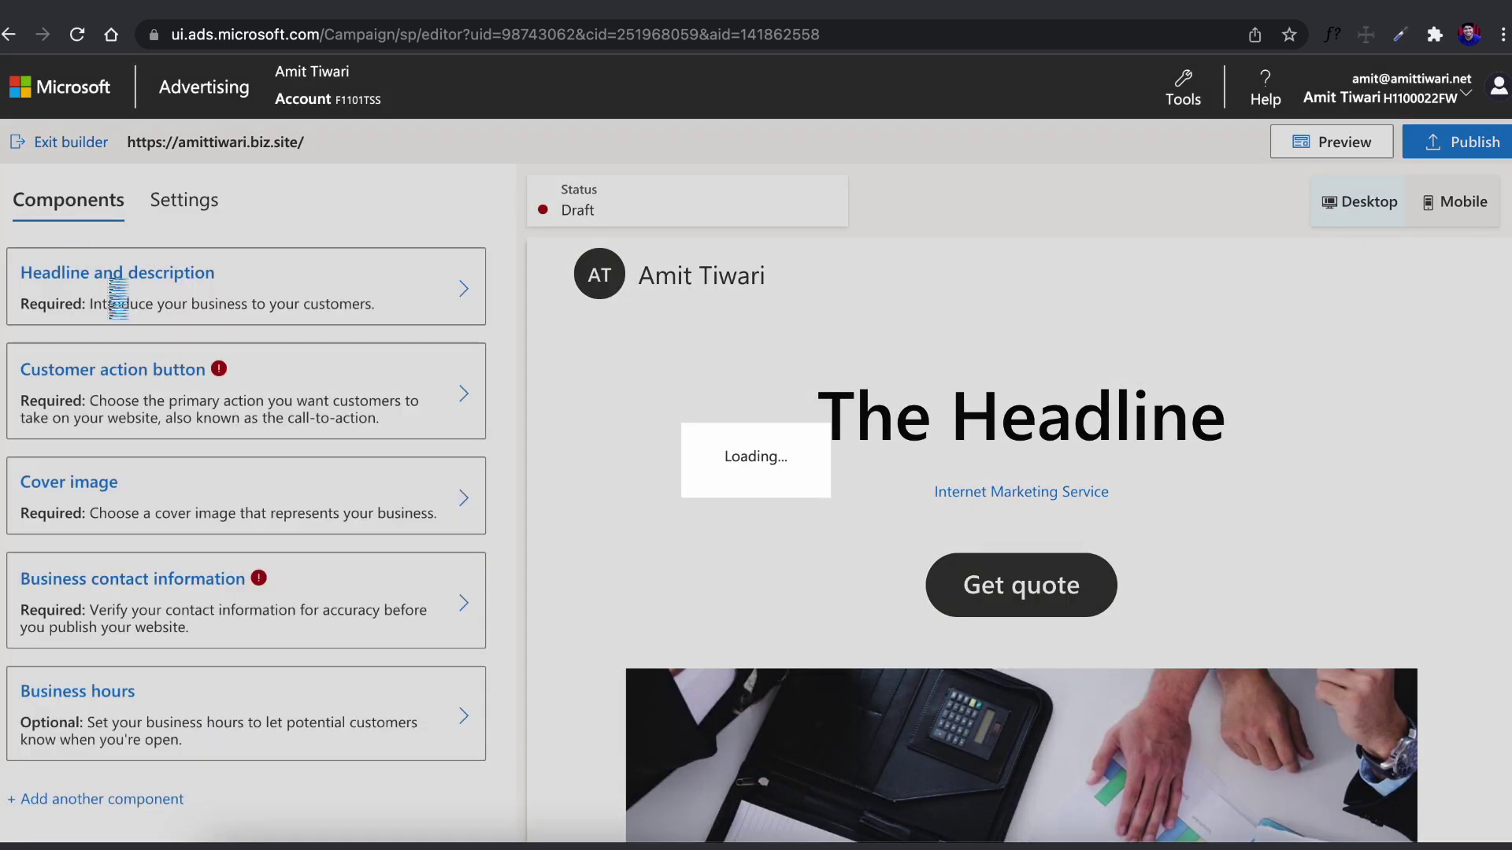
Set the customer action button to Send email using the business email address
left_click(147, 384)
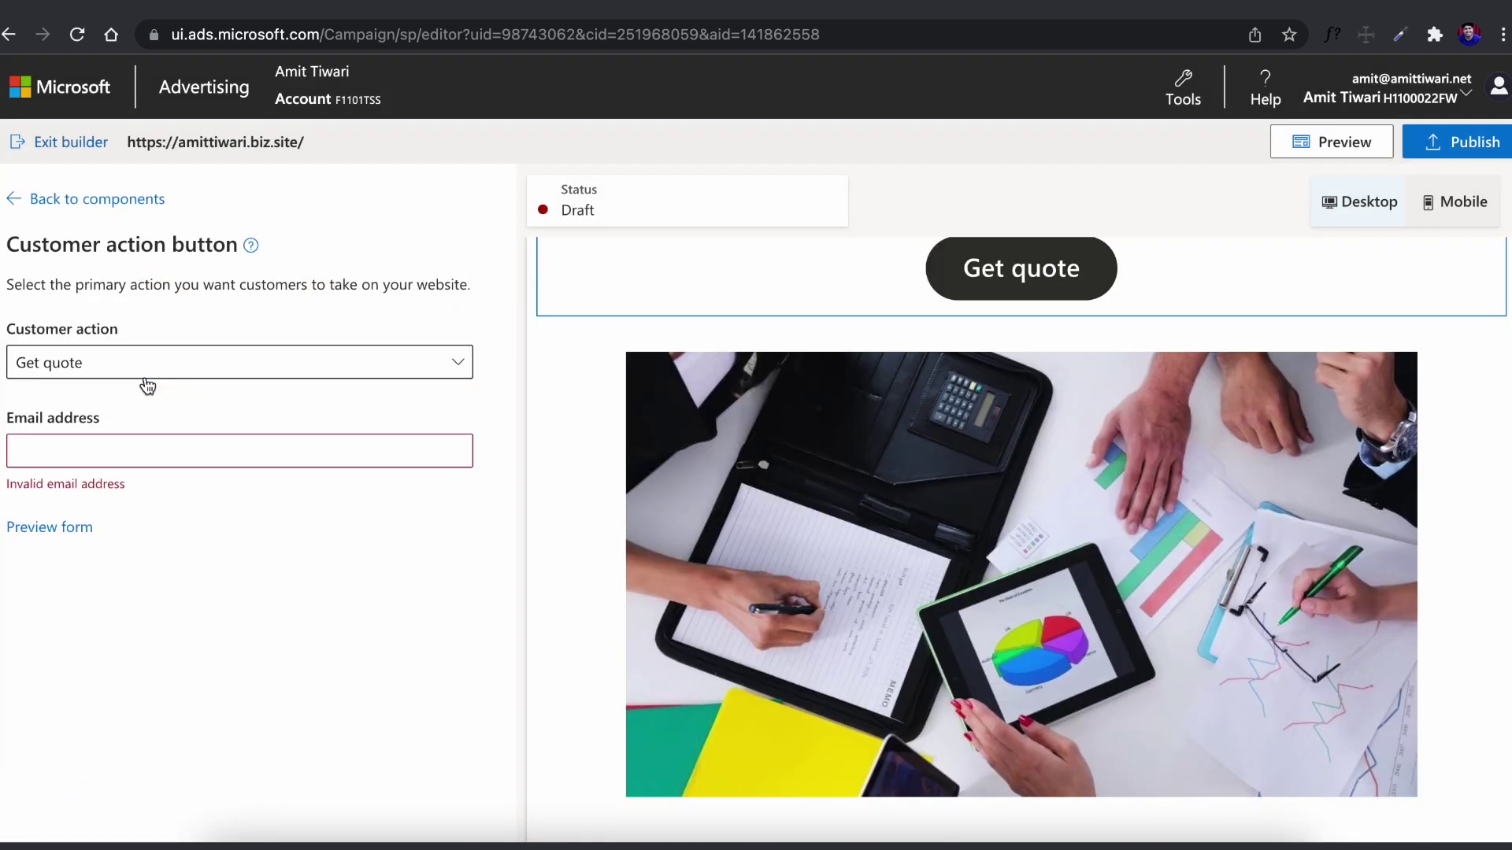
left_click(160, 366)
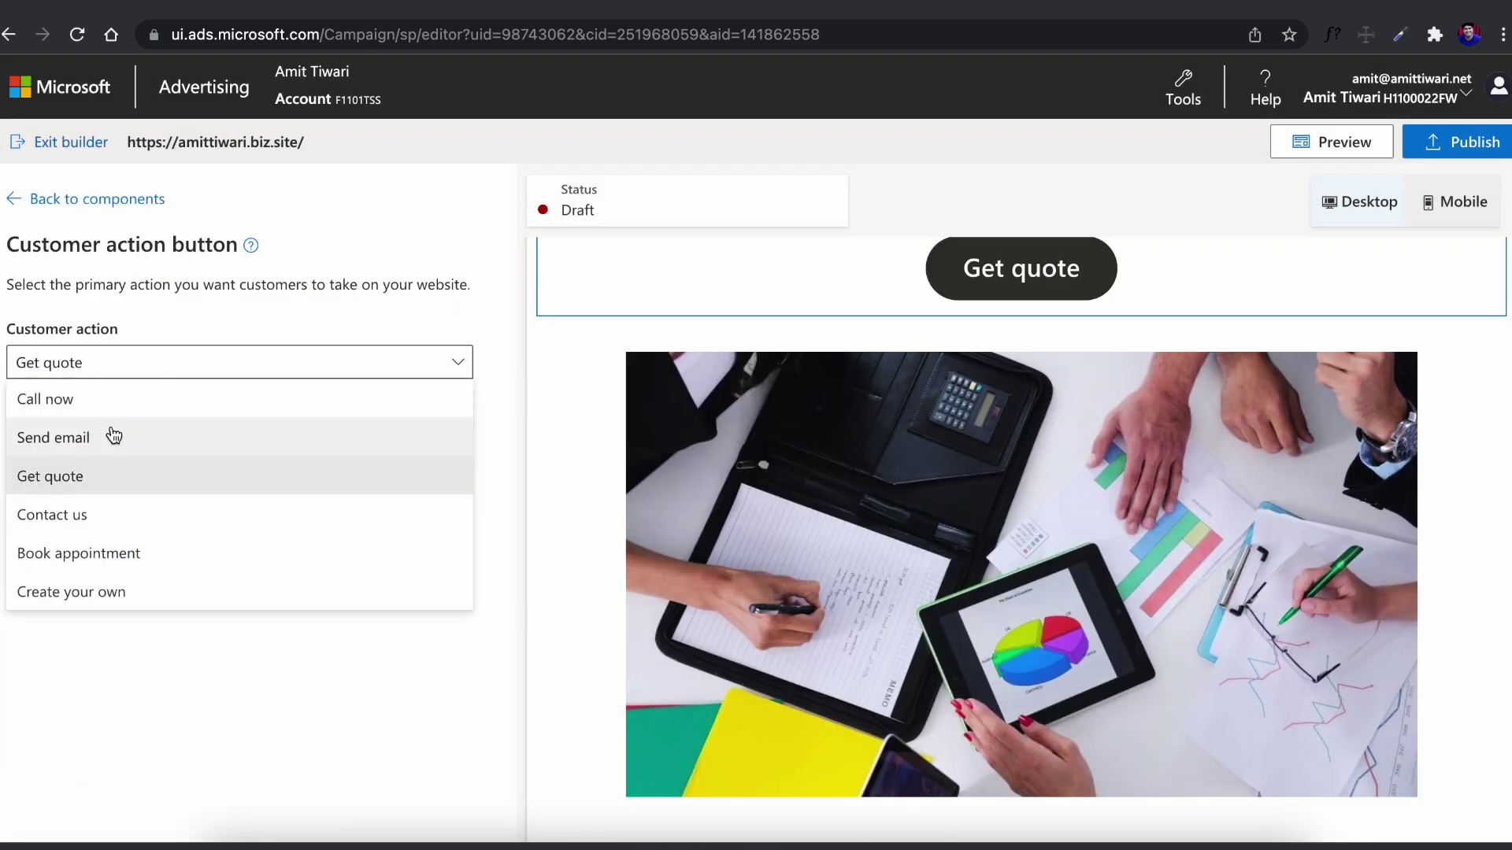
left_click(153, 456)
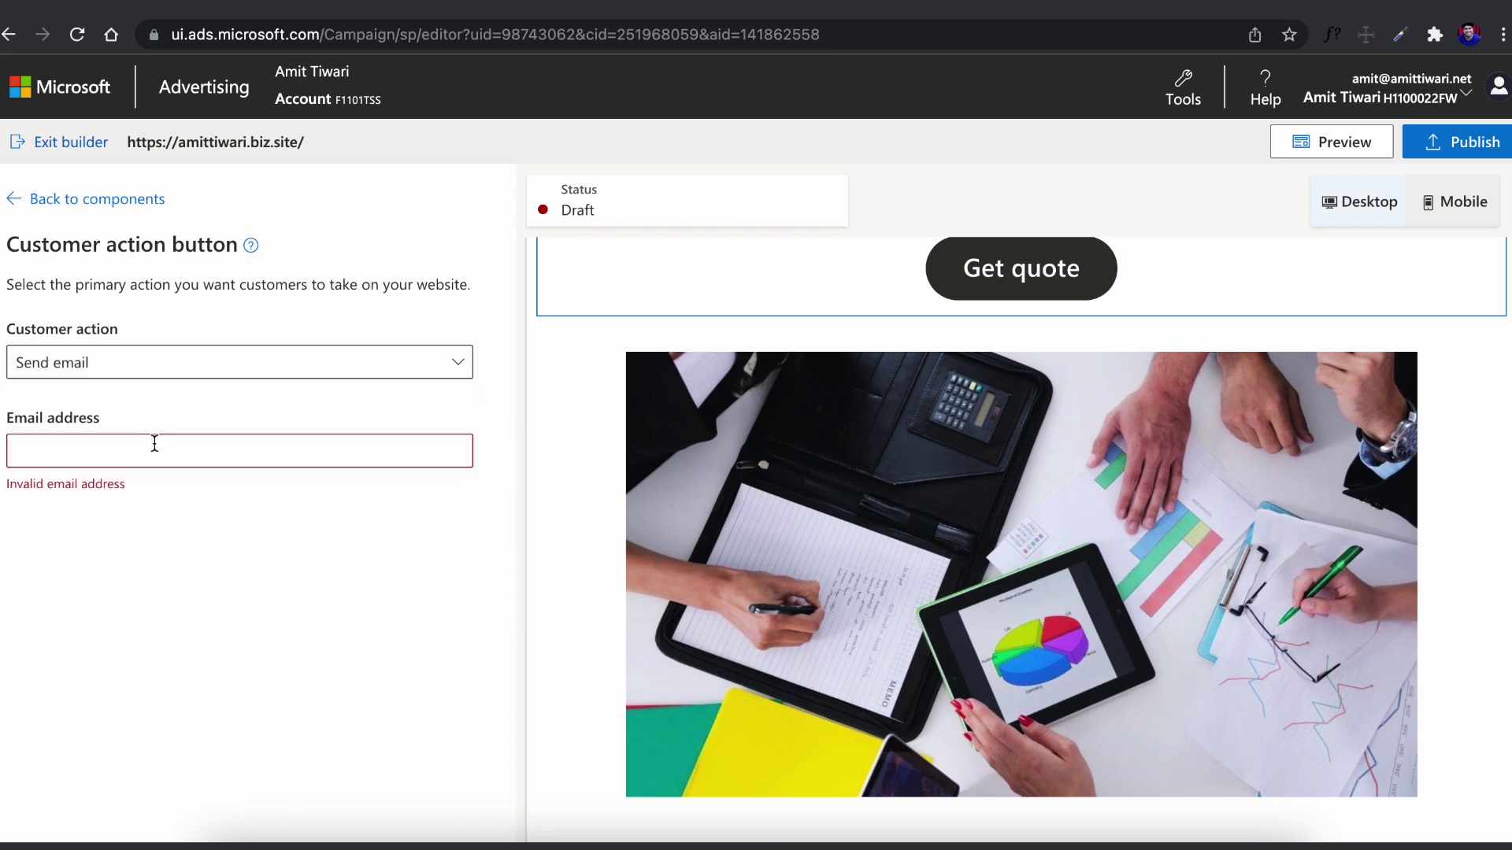
left_click(154, 449)
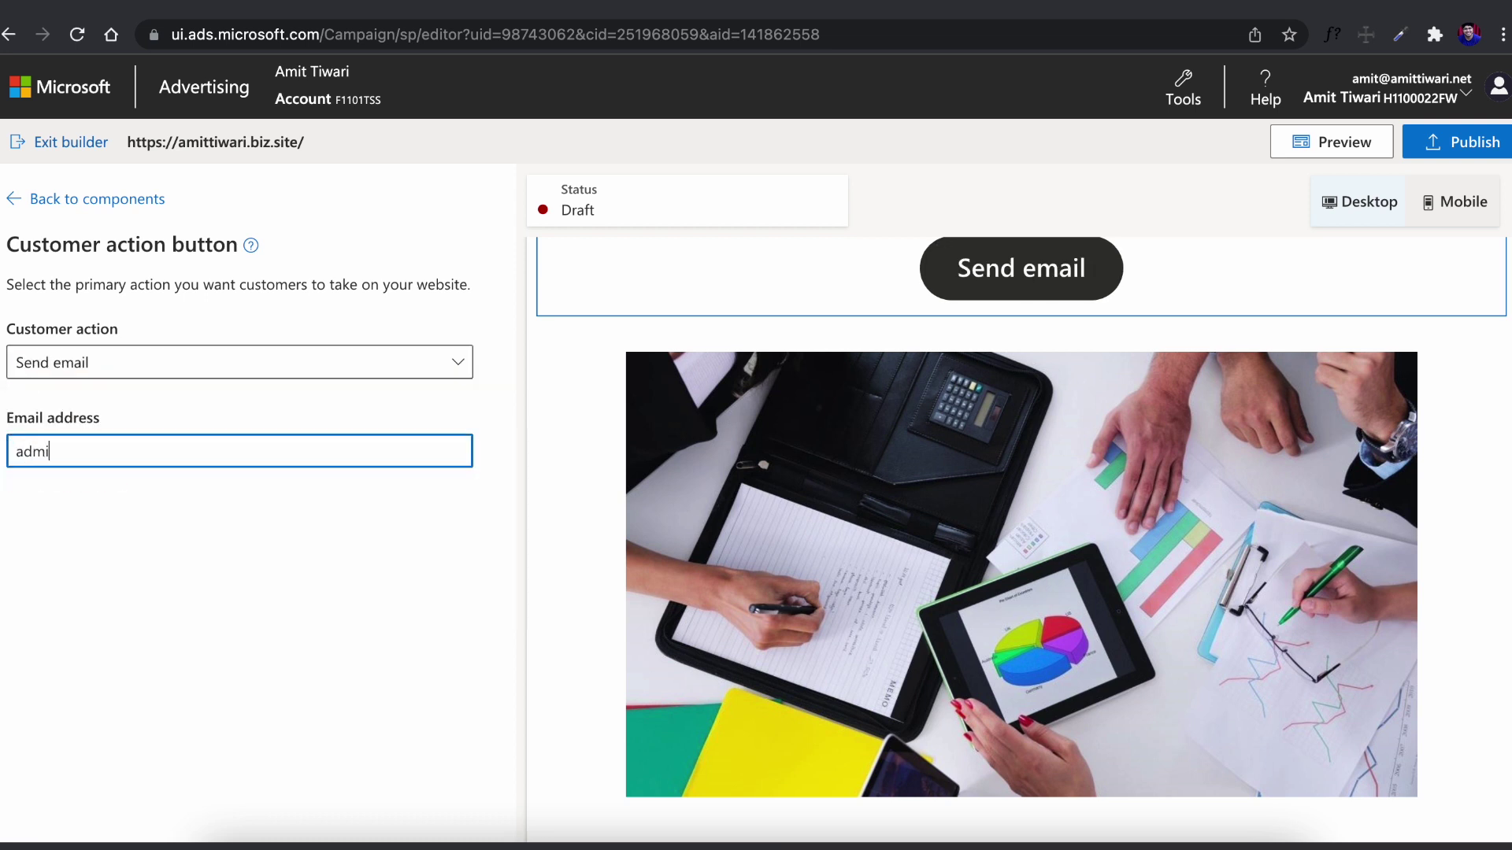
left_click(86, 203)
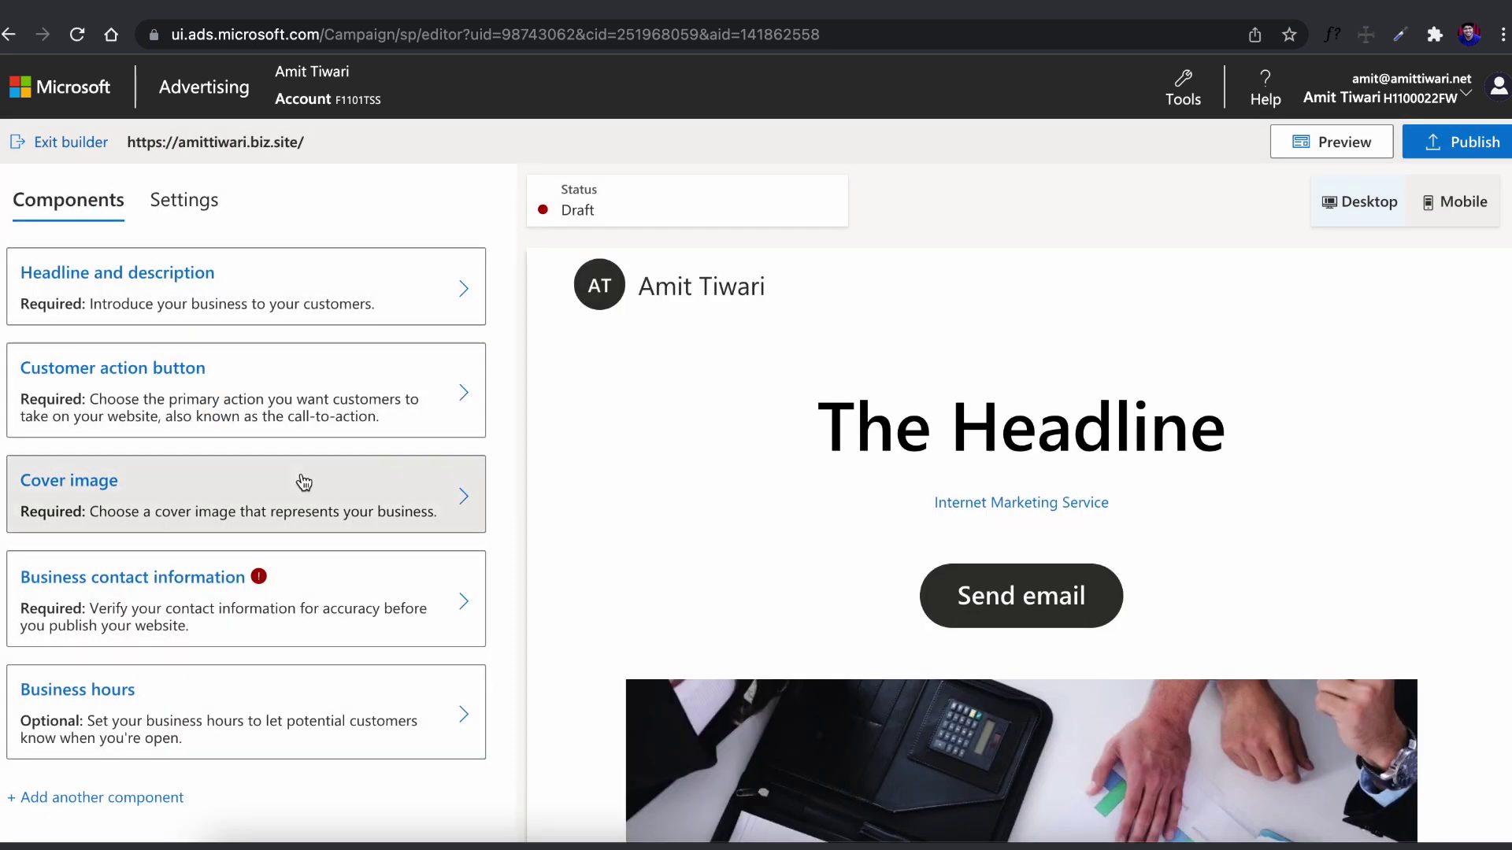
In Cover image settings, try the gavel and food pictures as the cover
left_click(370, 496)
scroll(237, 473, "down", 1)
left_click(239, 464)
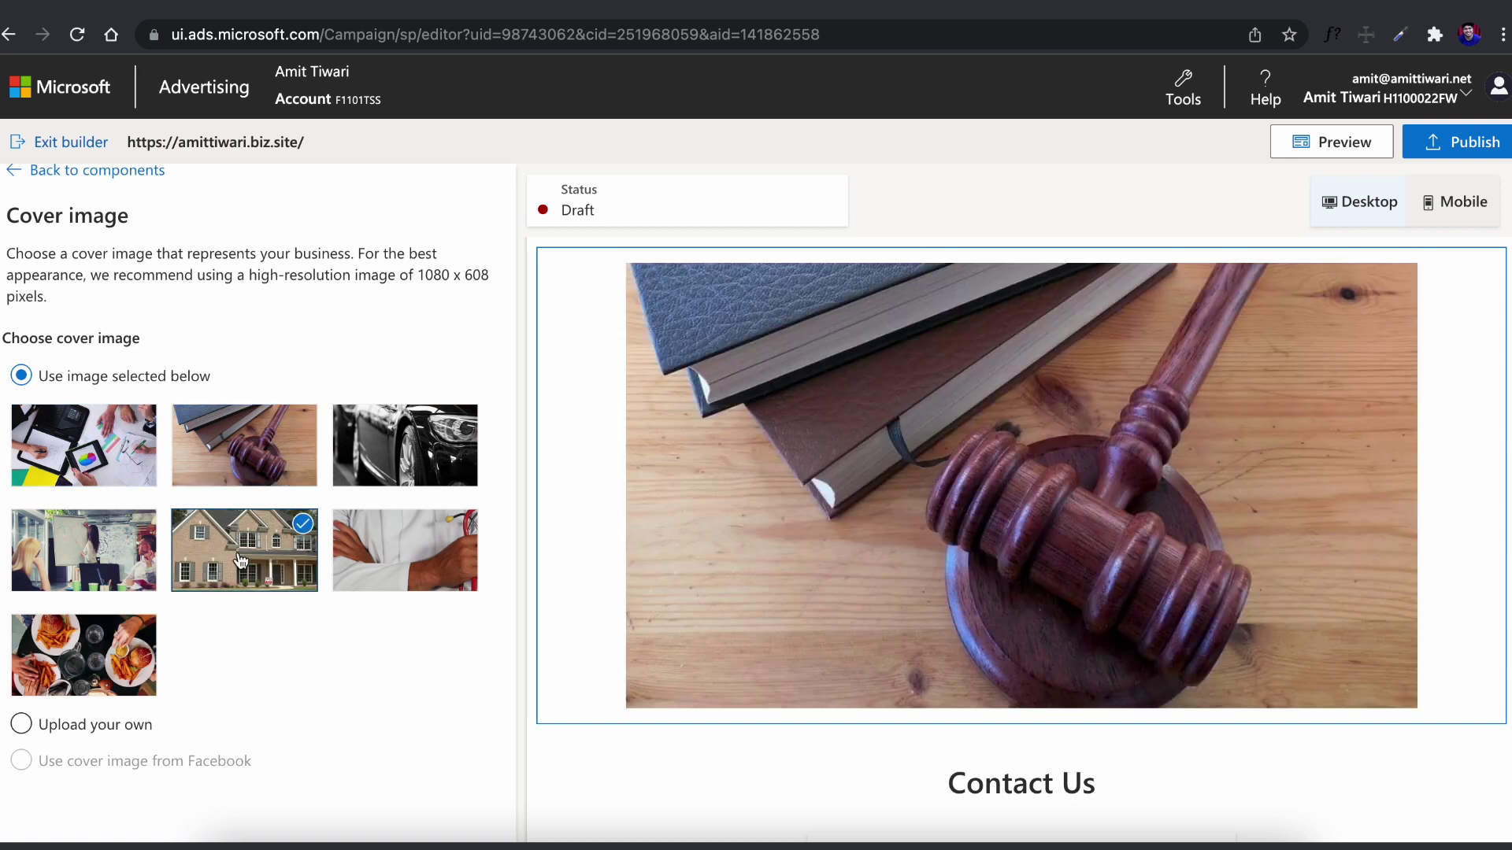
left_click(87, 551)
left_click(95, 675)
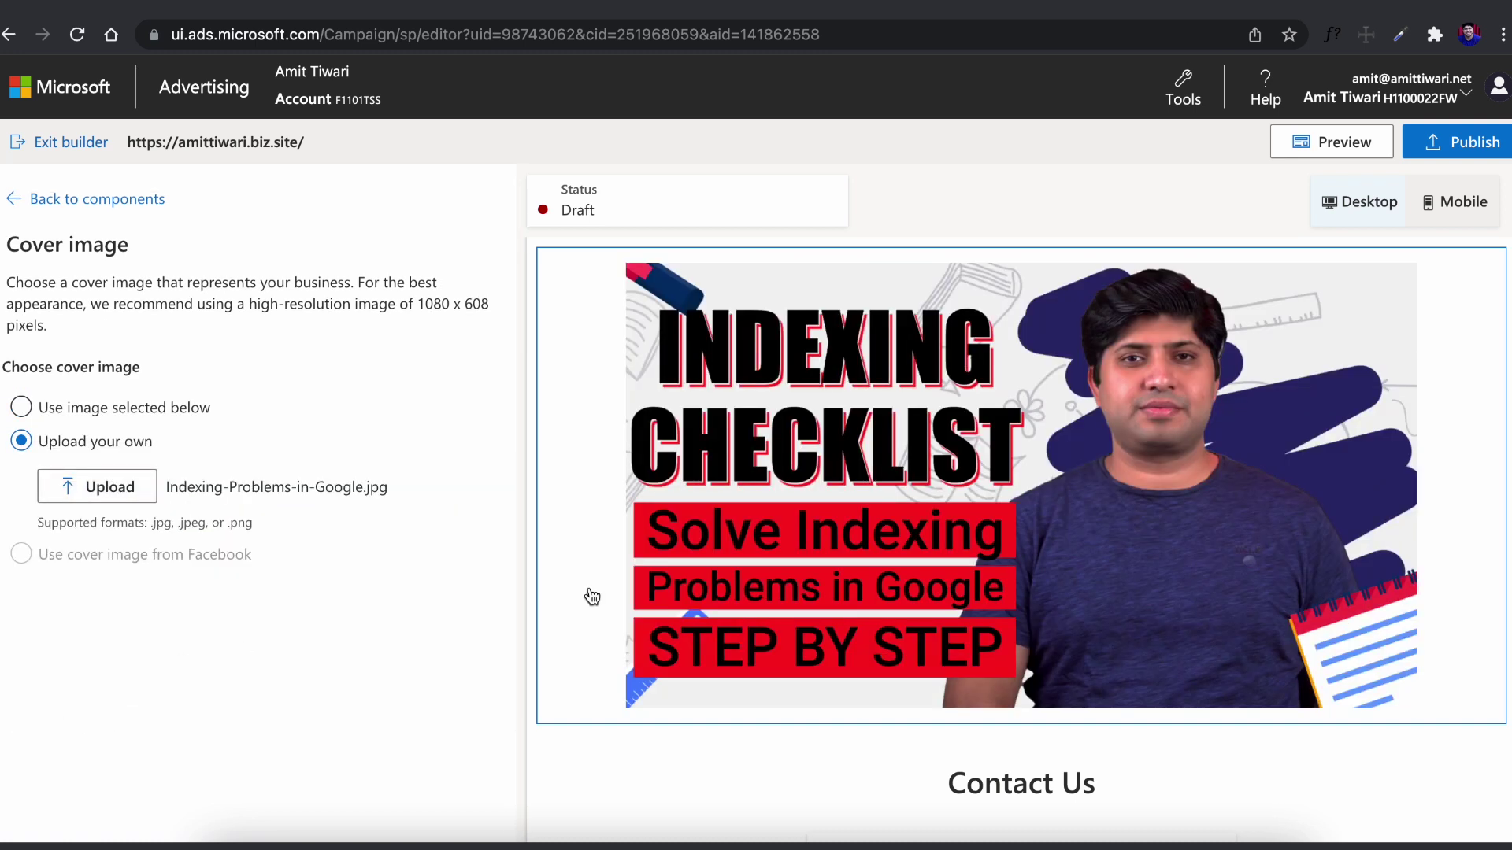
scroll(590, 597, "down", 5)
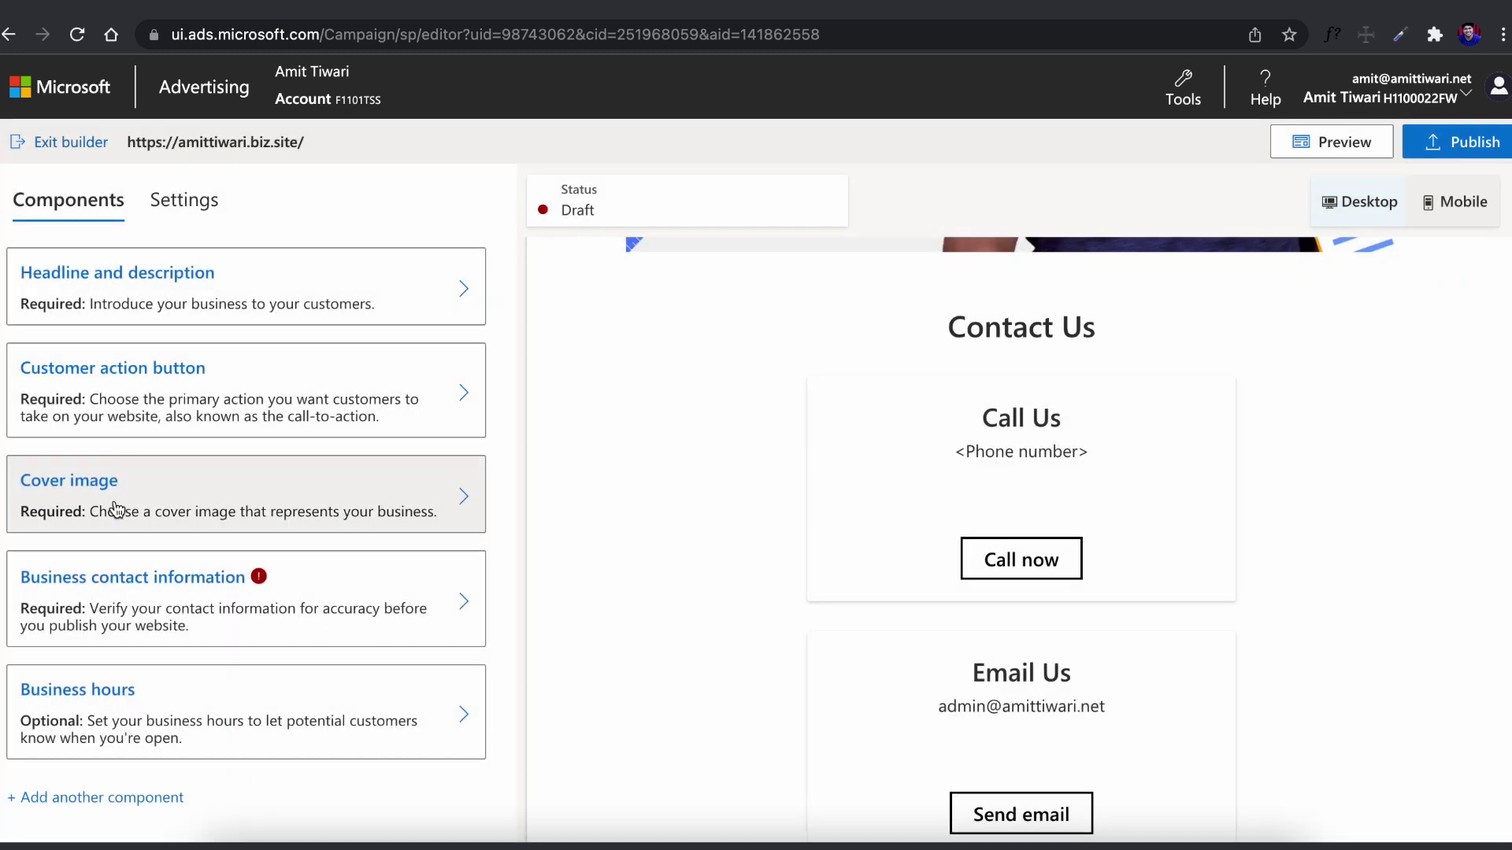
Set the phone country code to India (+91) and enter the business phone number
left_click(130, 584)
left_click(106, 400)
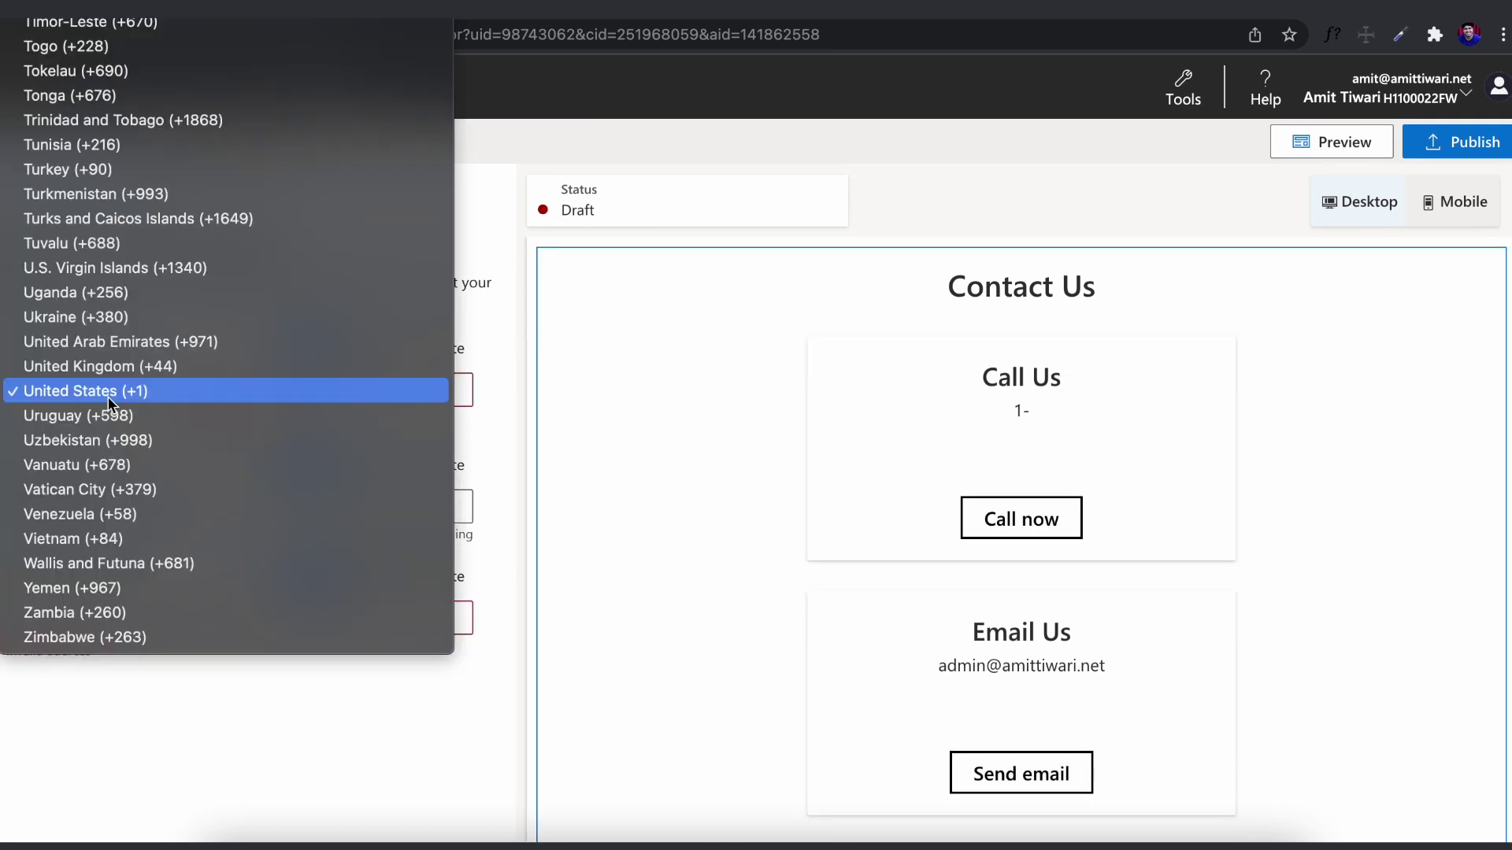
scroll(108, 404, "up", 15)
left_click(201, 152)
Enter the business address and keep it displayed on the website
left_click(182, 614)
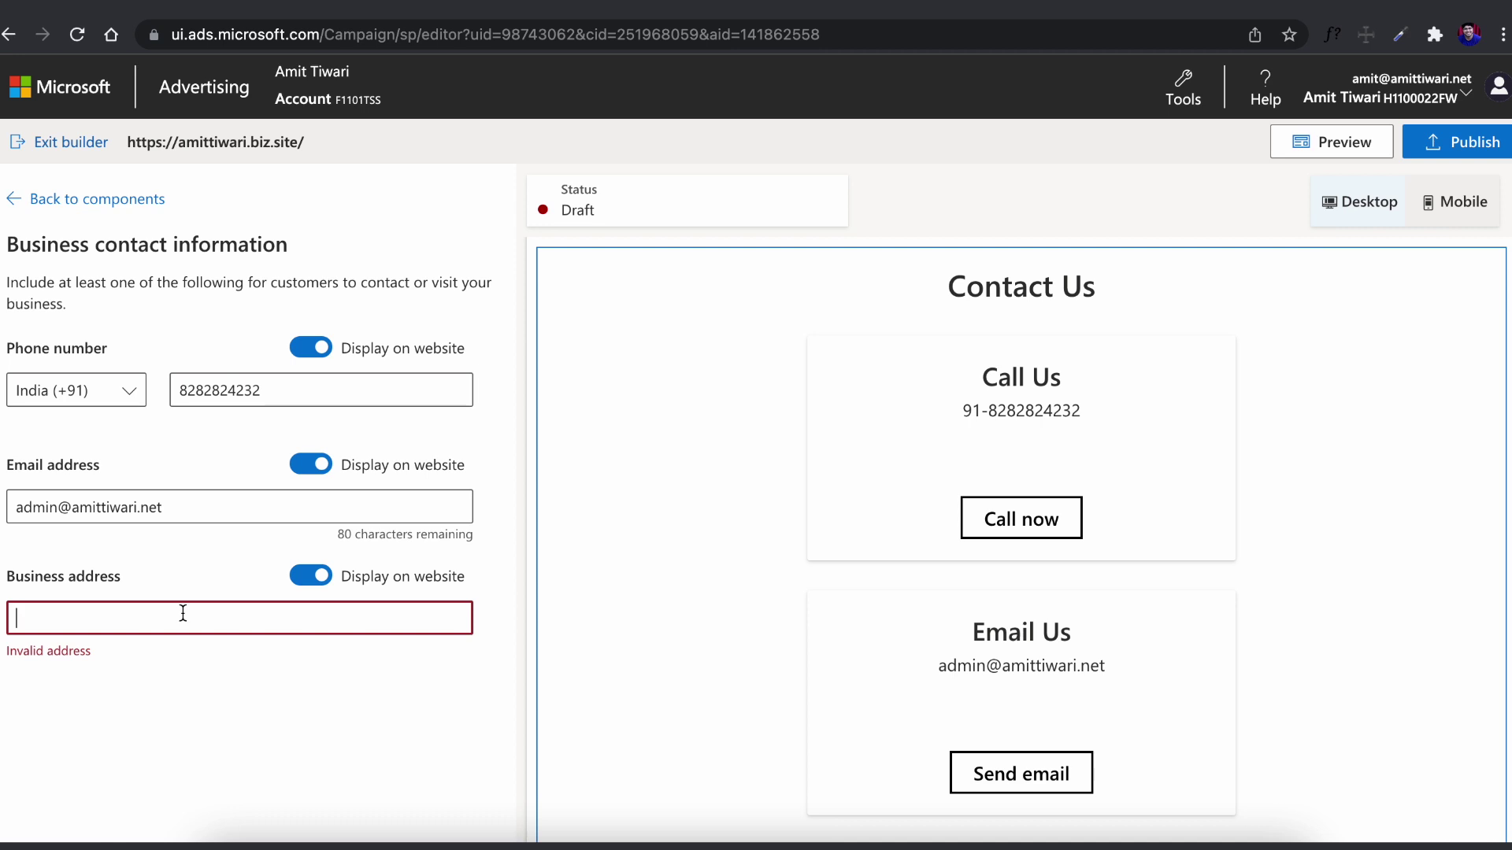
type("1")
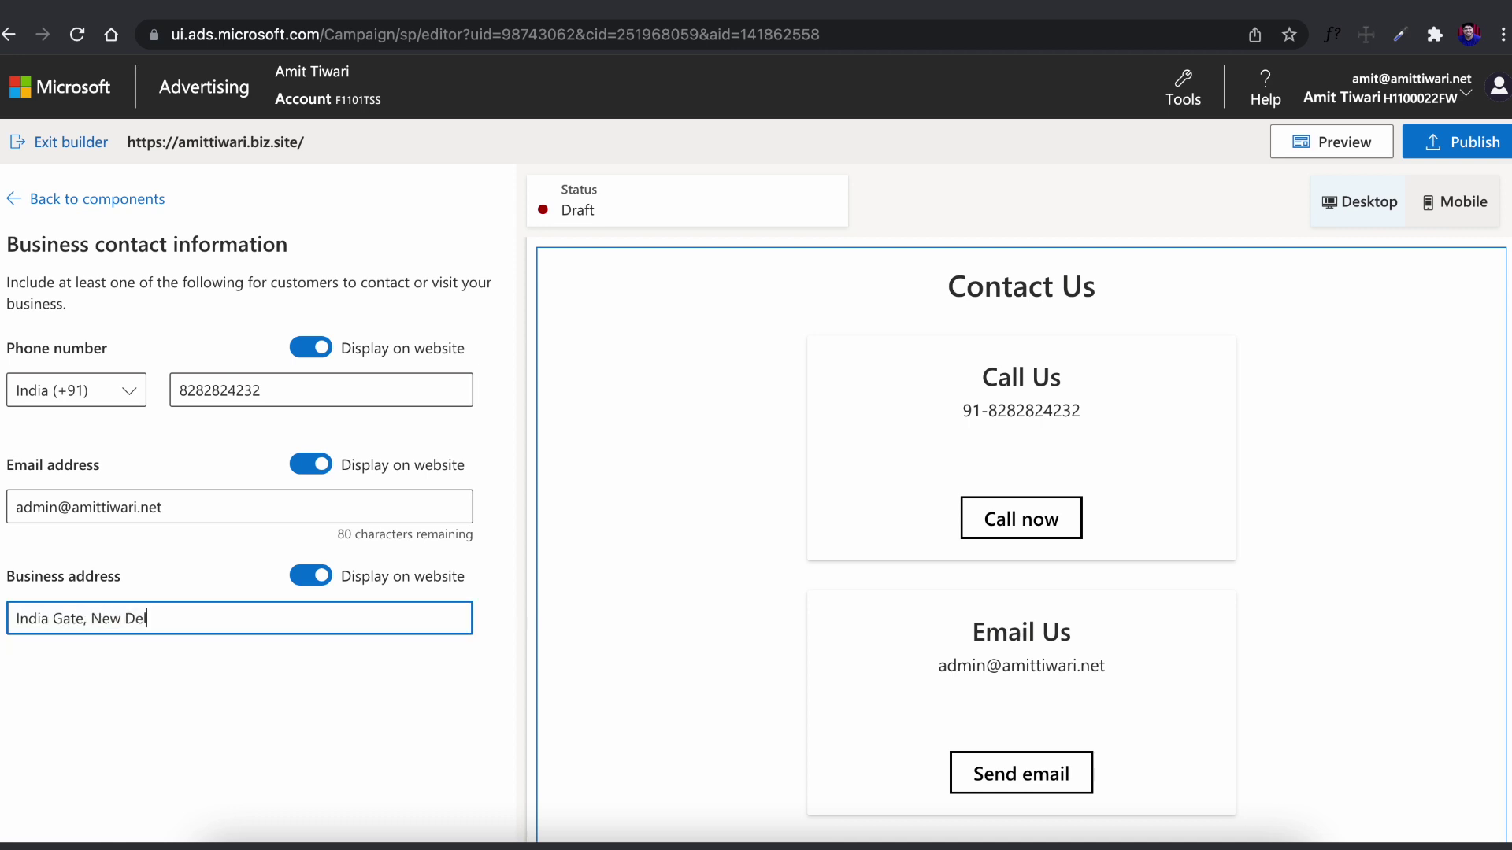
left_click(311, 576)
left_click(311, 576)
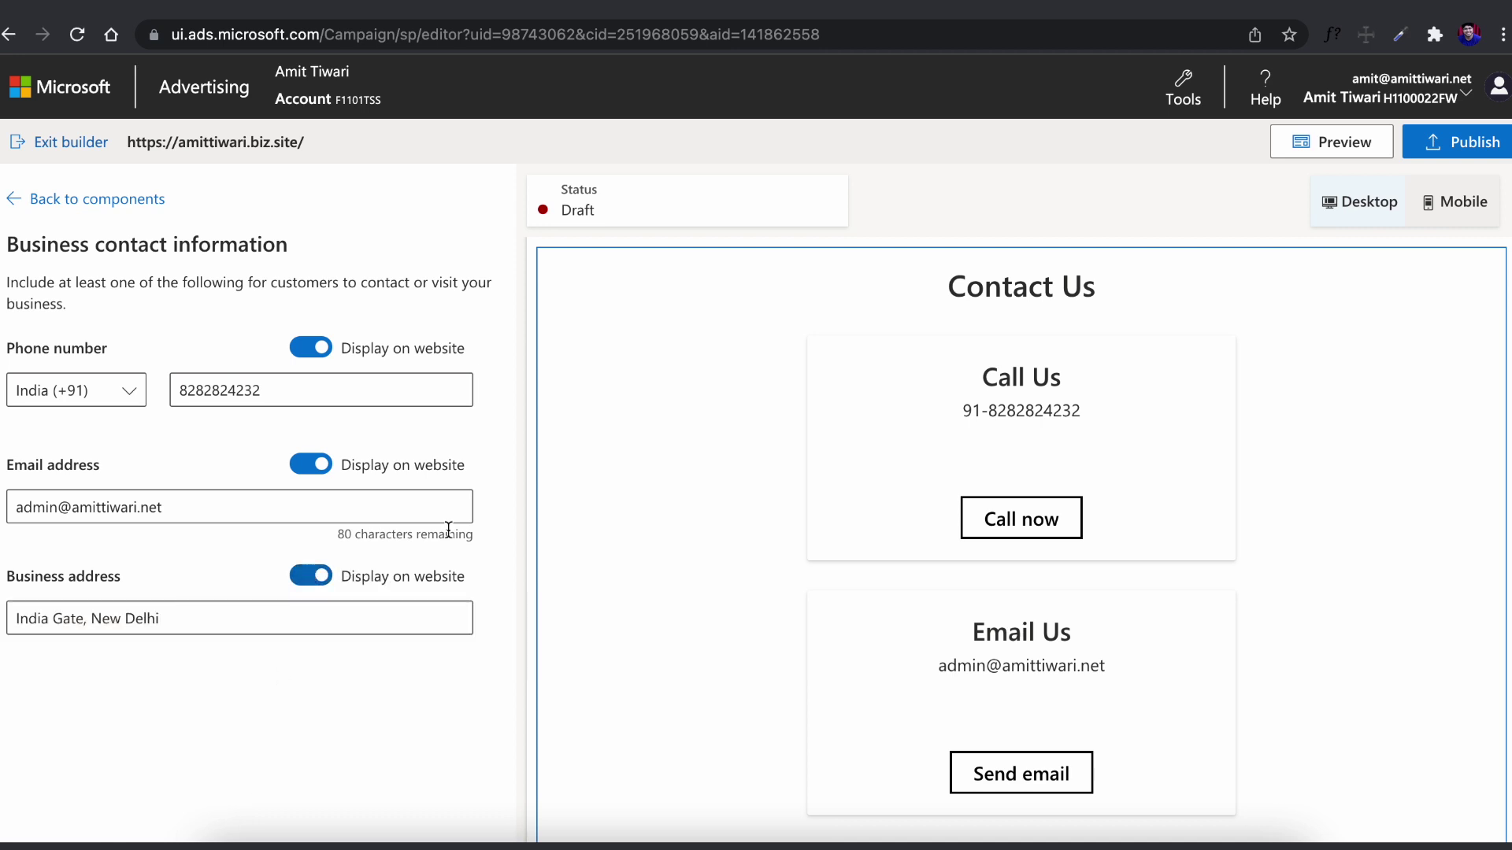
left_click(311, 576)
left_click(311, 575)
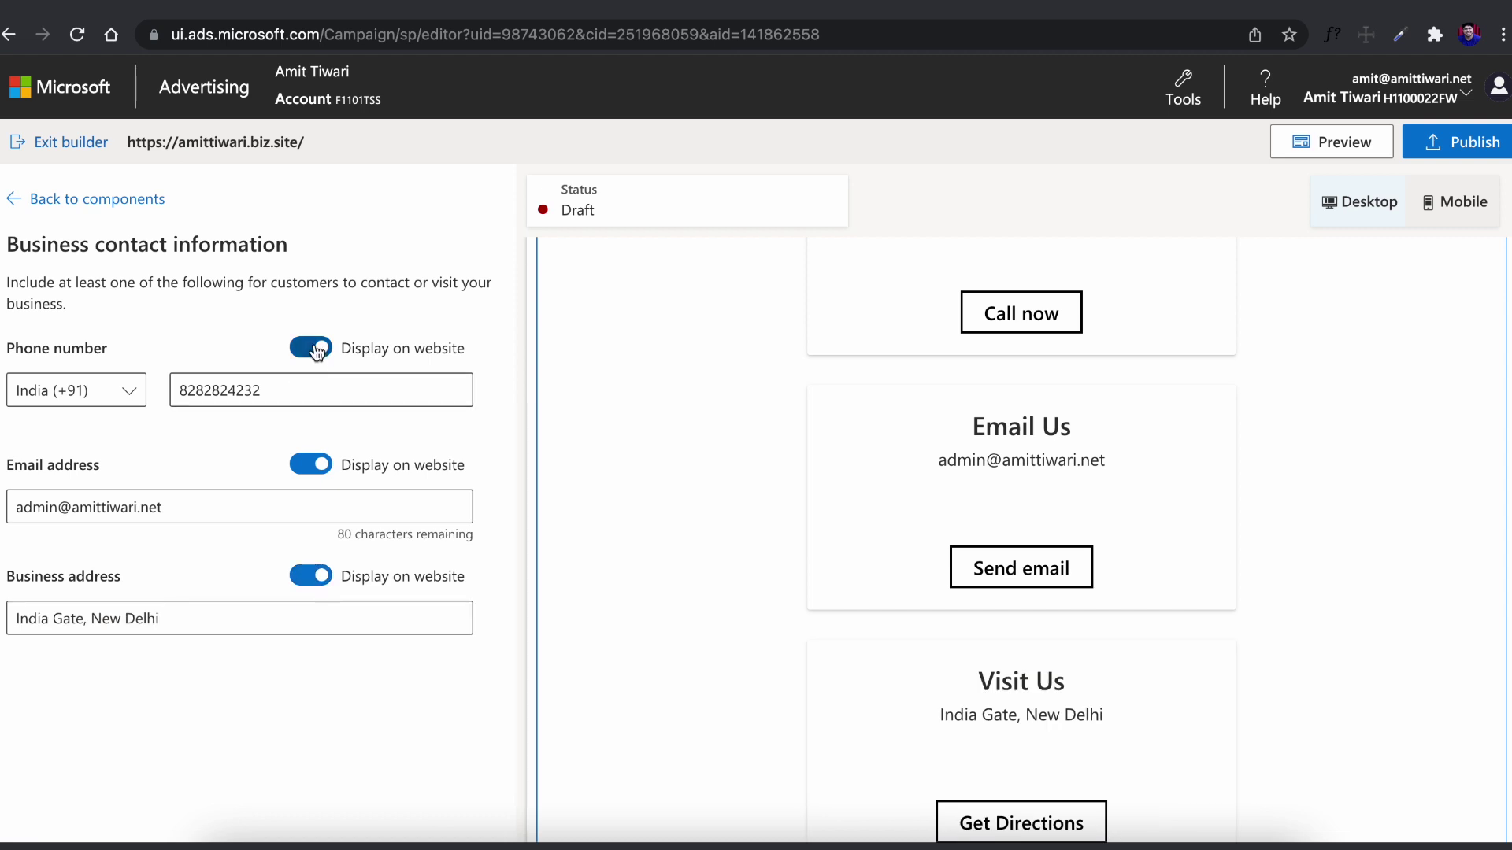
left_click(108, 199)
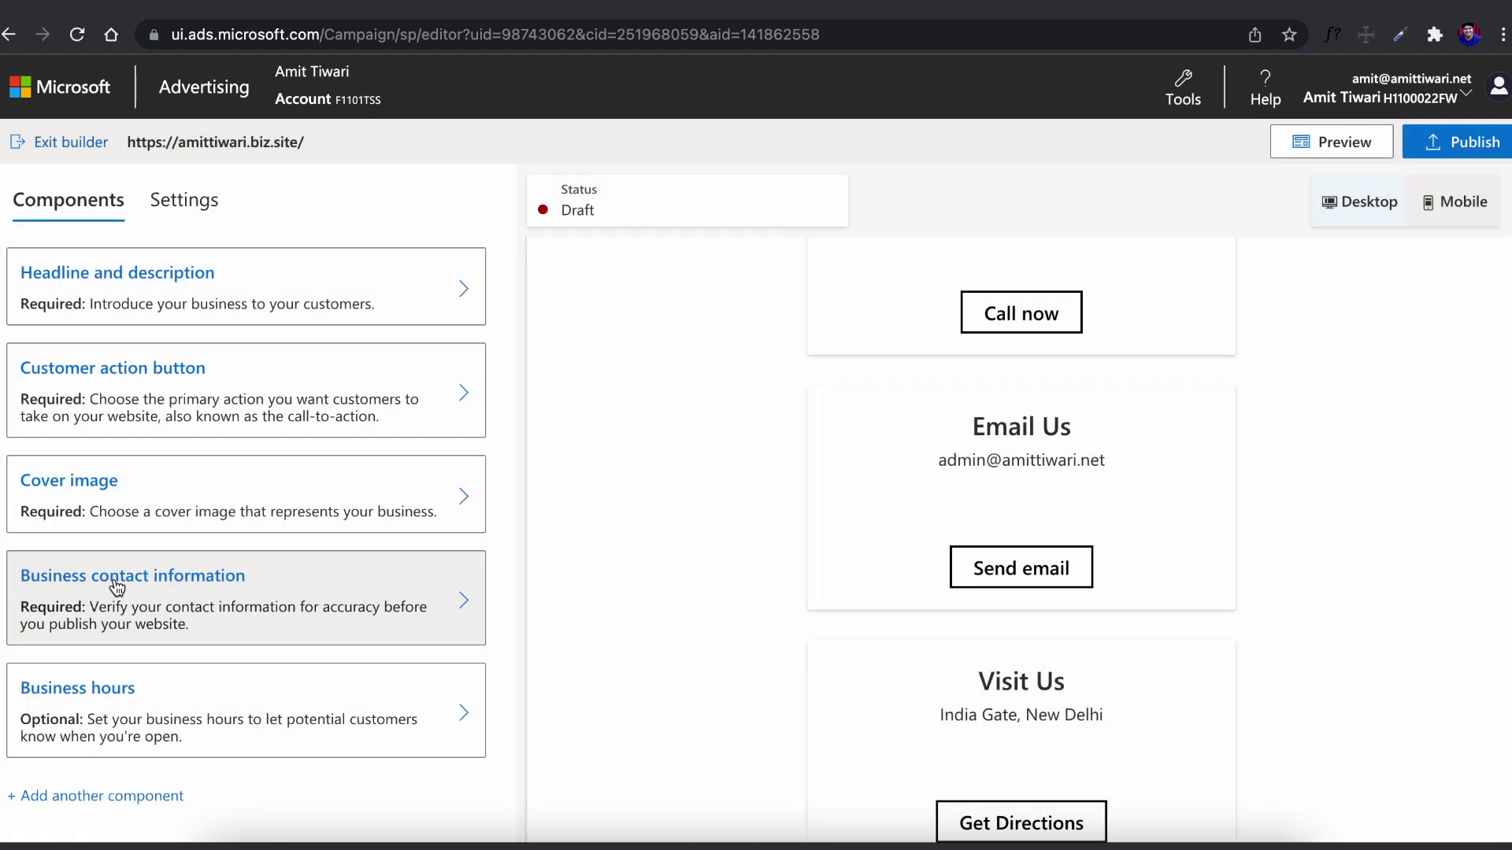
Set Monday to 9:00–1:30 PM and 2:00–6:45 PM, Tuesday open all day, holidays open
left_click(142, 746)
left_click(284, 403)
type("1:30 PM")
left_click(111, 453)
type("6:45 PM")
left_click(336, 641)
scroll(280, 603, "down", 1)
scroll(280, 614, "down", 5)
left_click(391, 743)
scroll(256, 597, "up", 10)
left_click(29, 199)
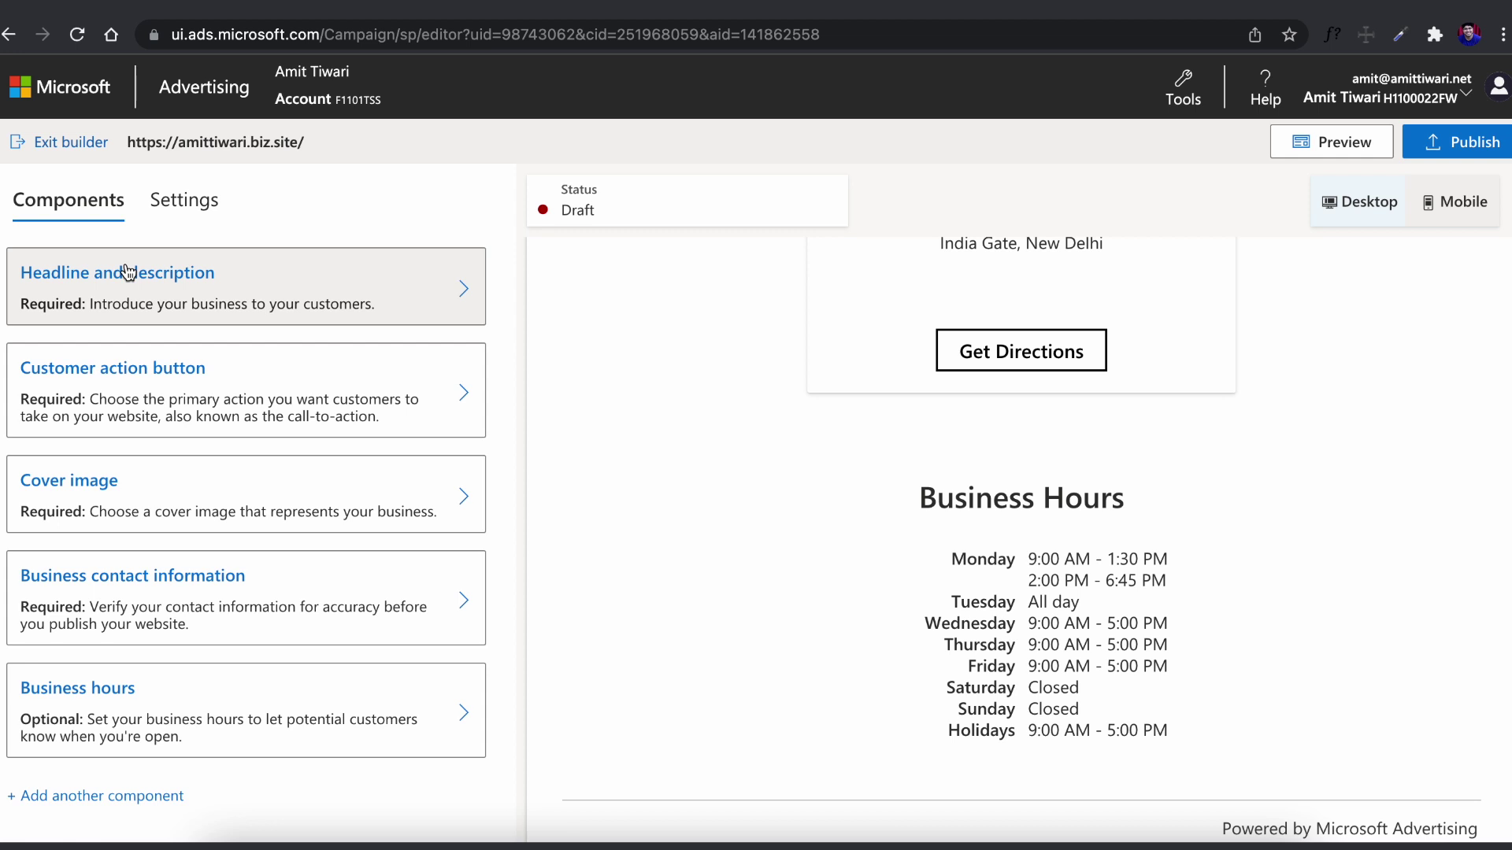
left_click(119, 796)
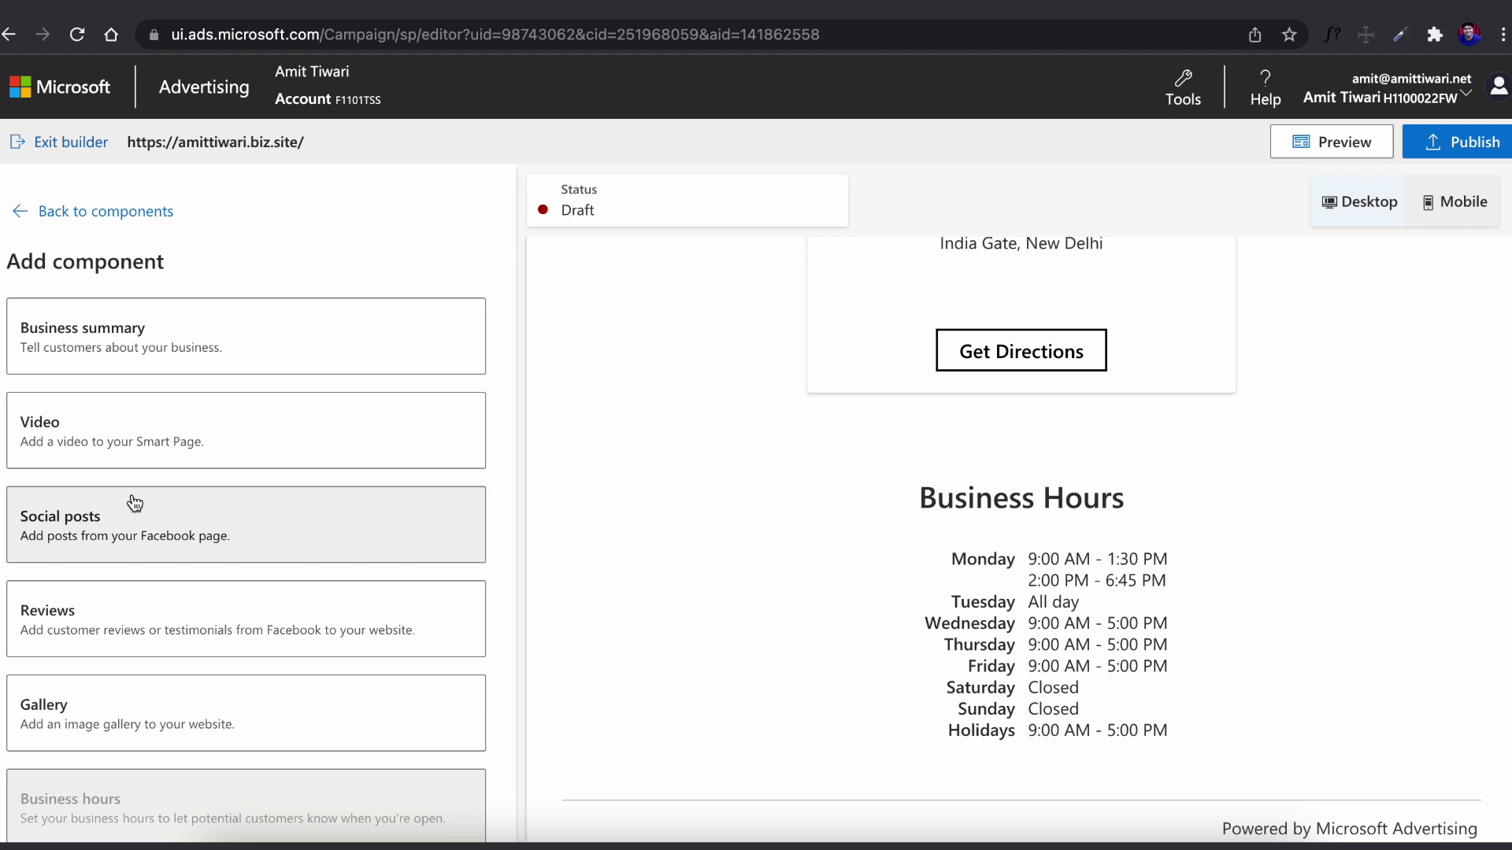
Add an 'About Us' summary: 'Give a little more details about your business and its history.'
left_click(130, 366)
left_click(151, 367)
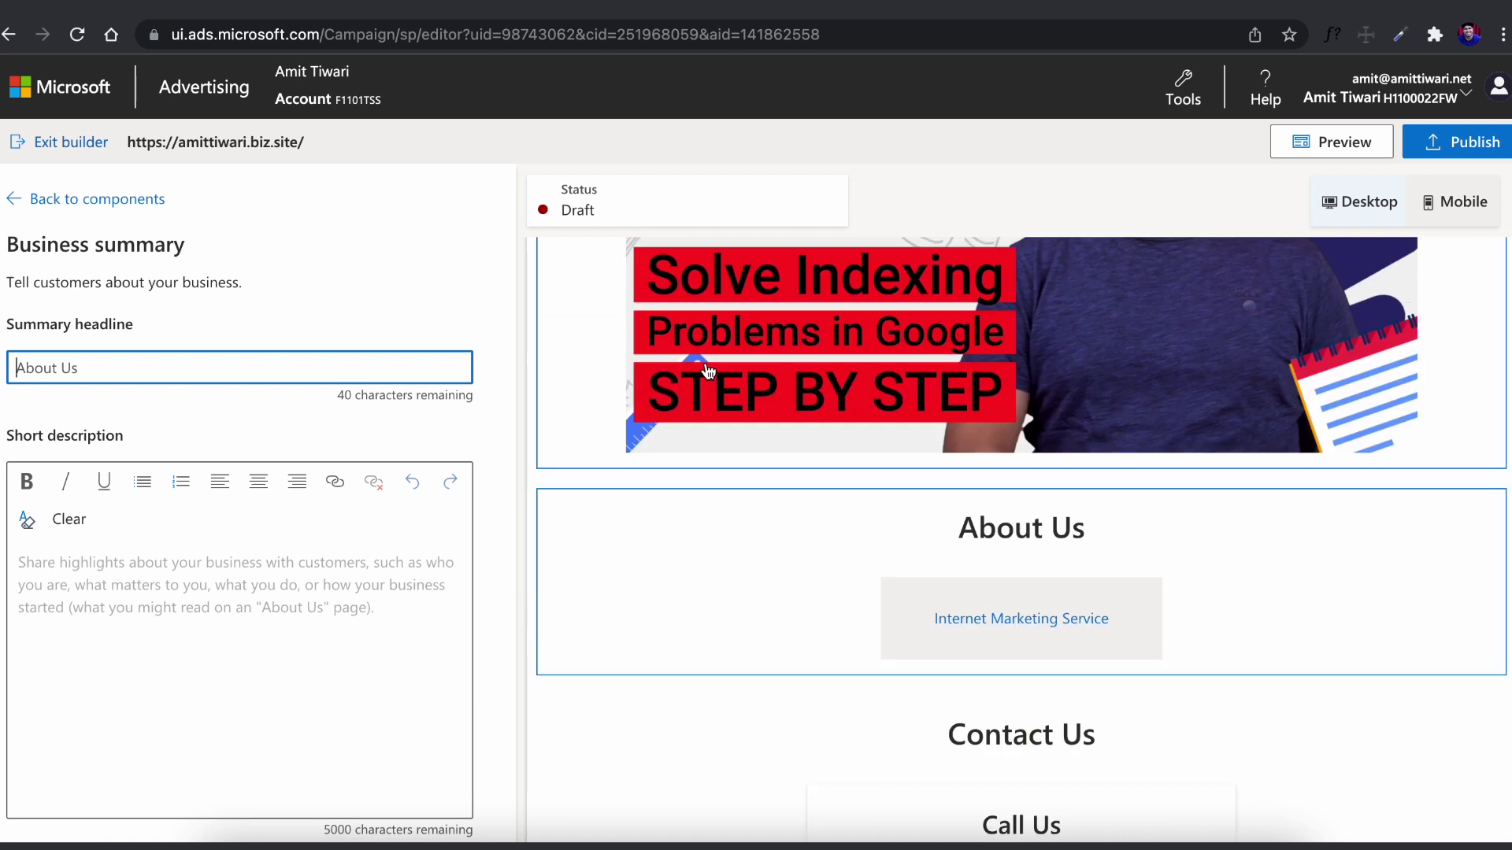
type("About Us")
left_click(219, 488)
type("Give a little more details about your business and its")
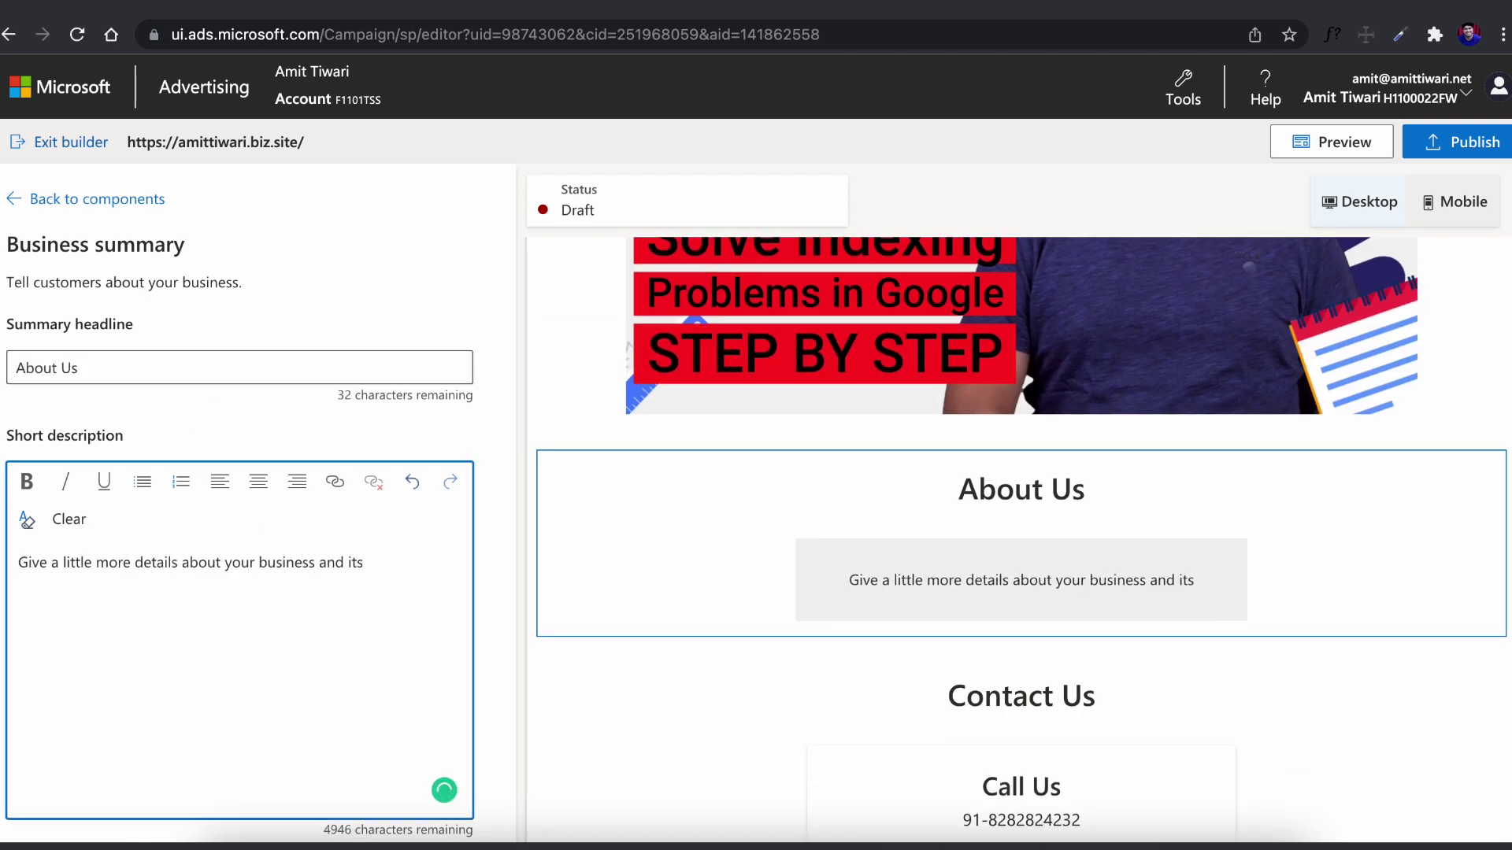
type(" history.")
Bold 'little more details', underline 'its history', then add a Video section
left_click_drag(64, 564, 182, 564)
left_click(26, 481)
left_click_drag(351, 564, 417, 564)
left_click(103, 481)
left_click(97, 198)
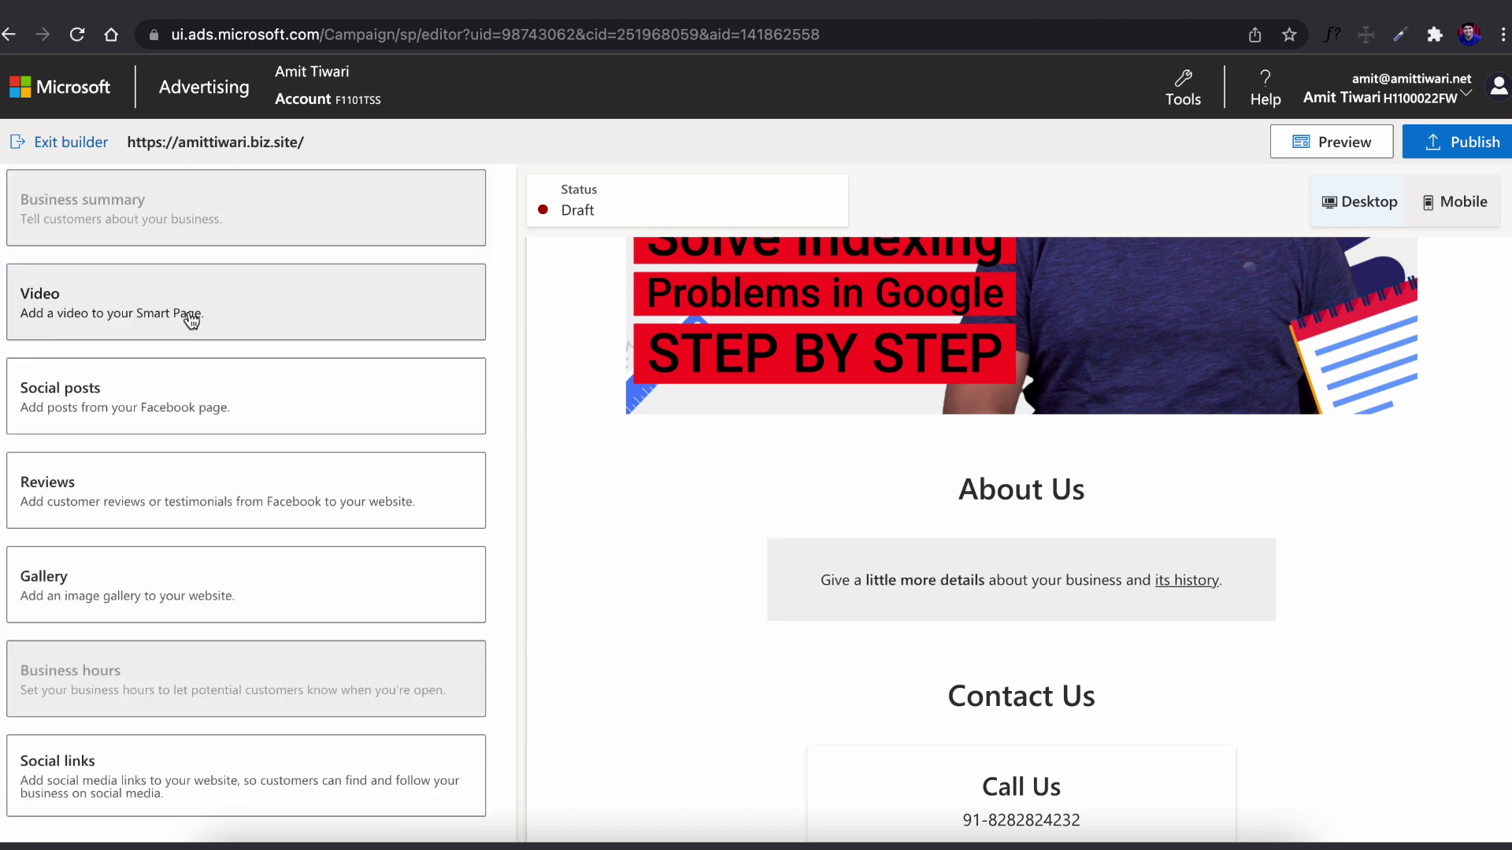
left_click(187, 310)
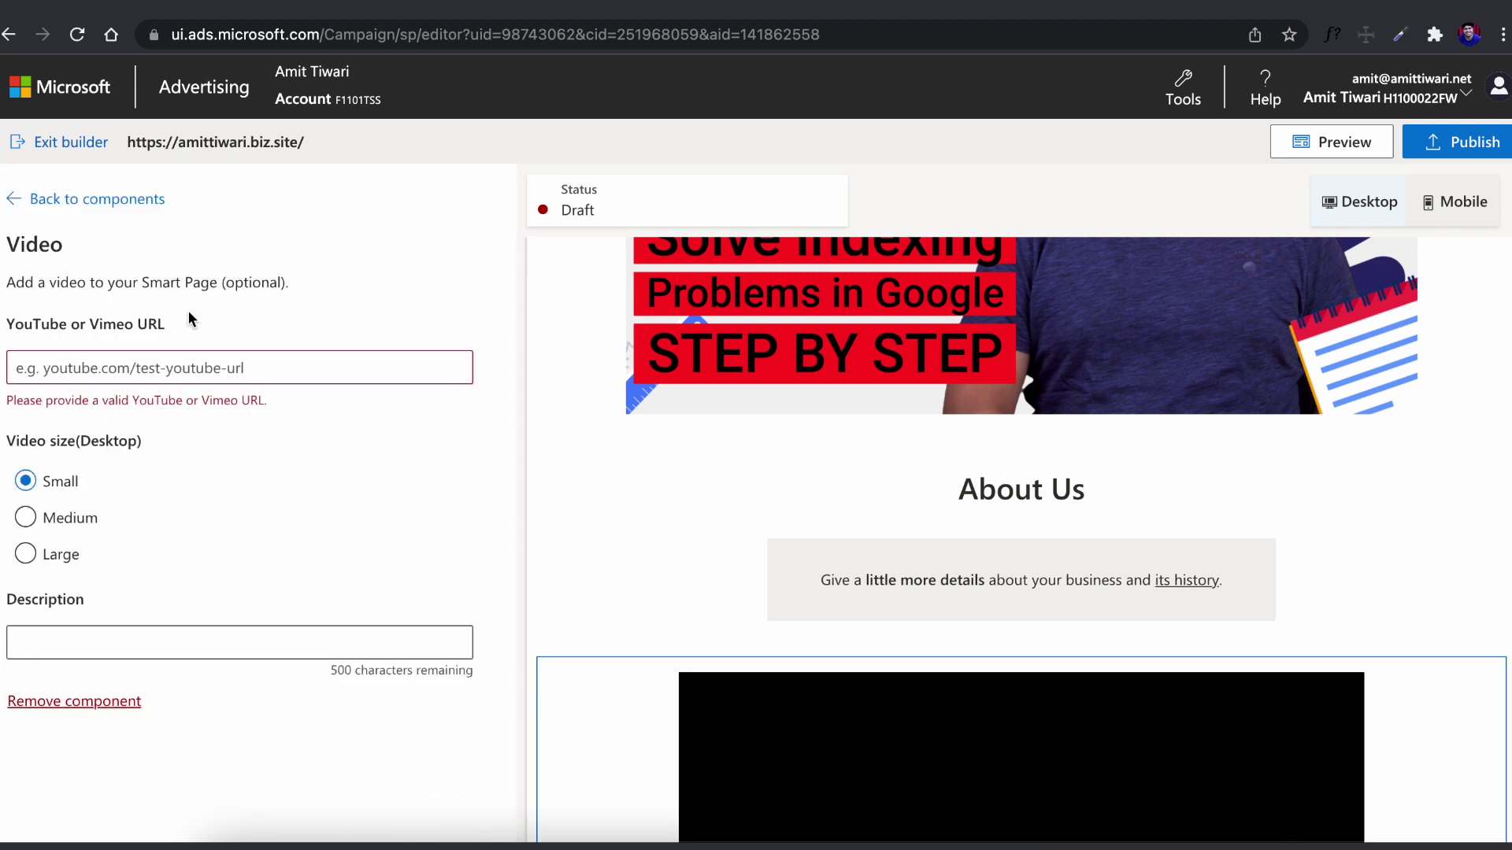
Paste the YouTube link, set video size to Large, and describe it as 'Must watch video!'
left_click(199, 358)
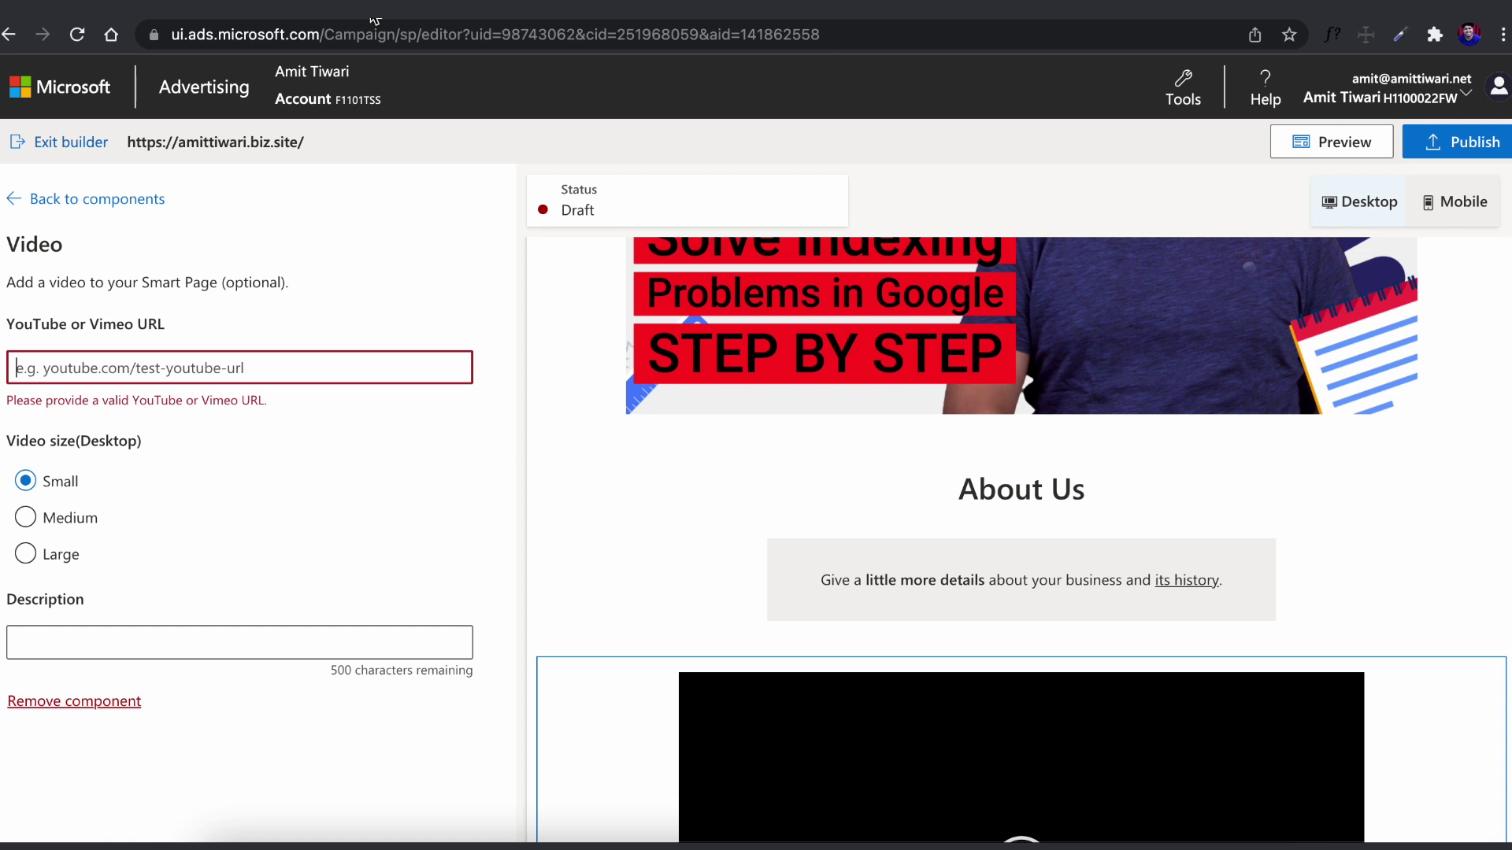
key("ctrl+v")
left_click(25, 493)
left_click(25, 529)
left_click(135, 611)
type("Must watch video!")
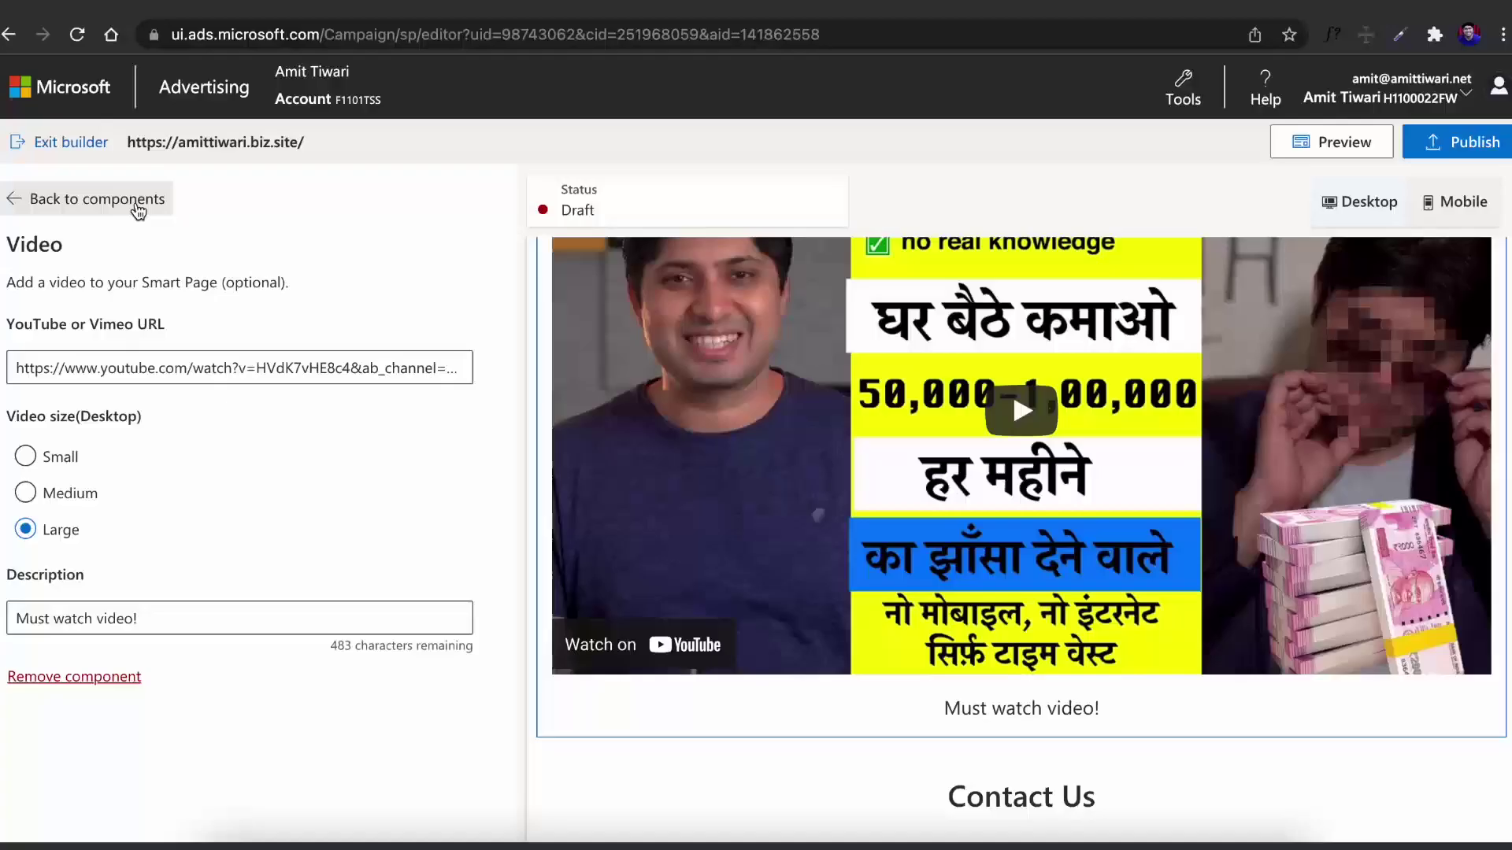
left_click(135, 203)
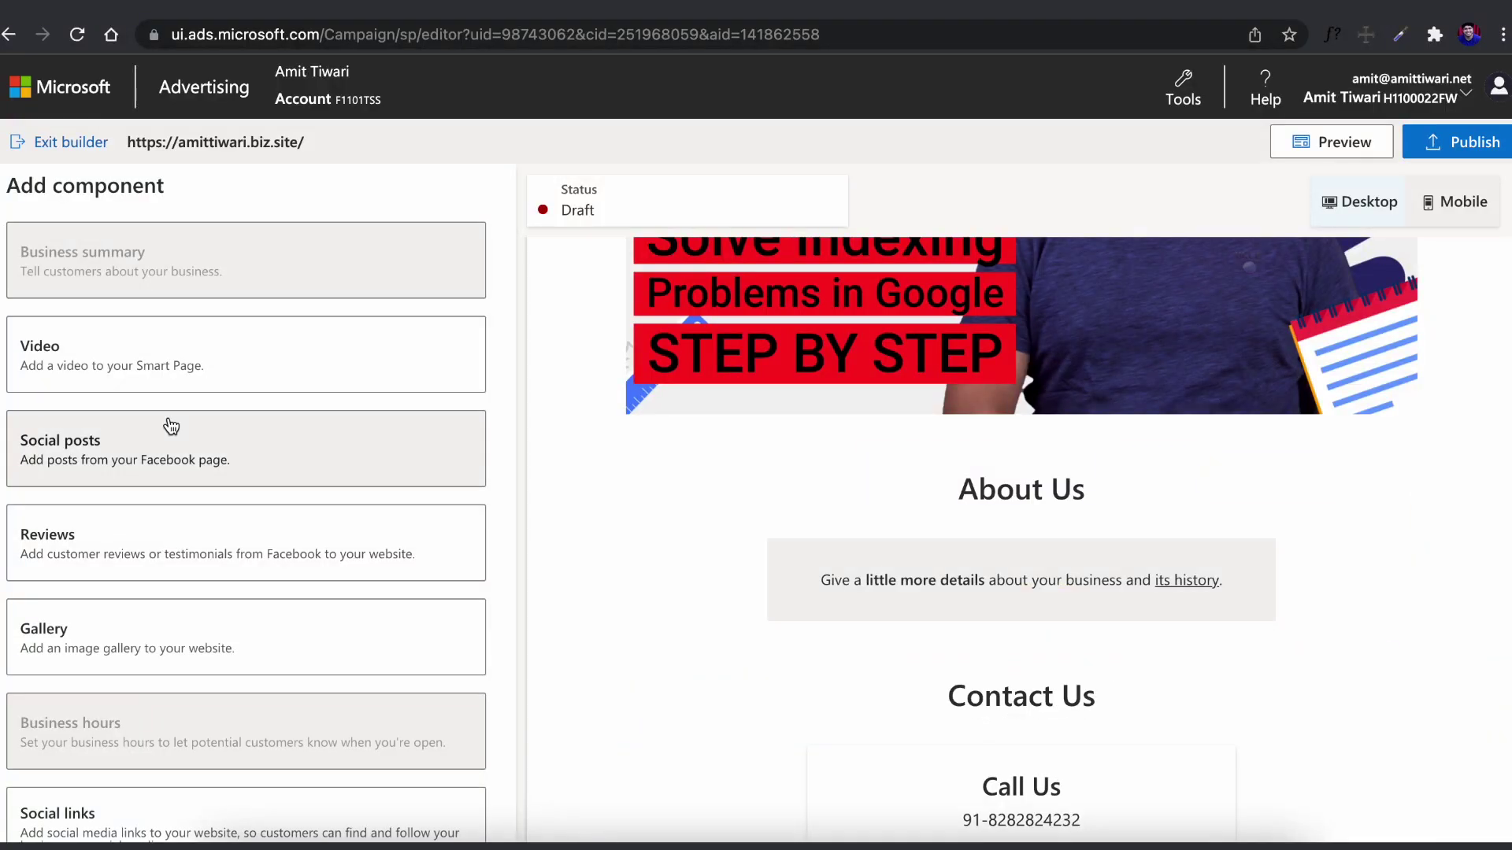
Skip Facebook social posts and add a Gallery section with an uploaded picture
left_click(171, 426)
left_click(732, 489)
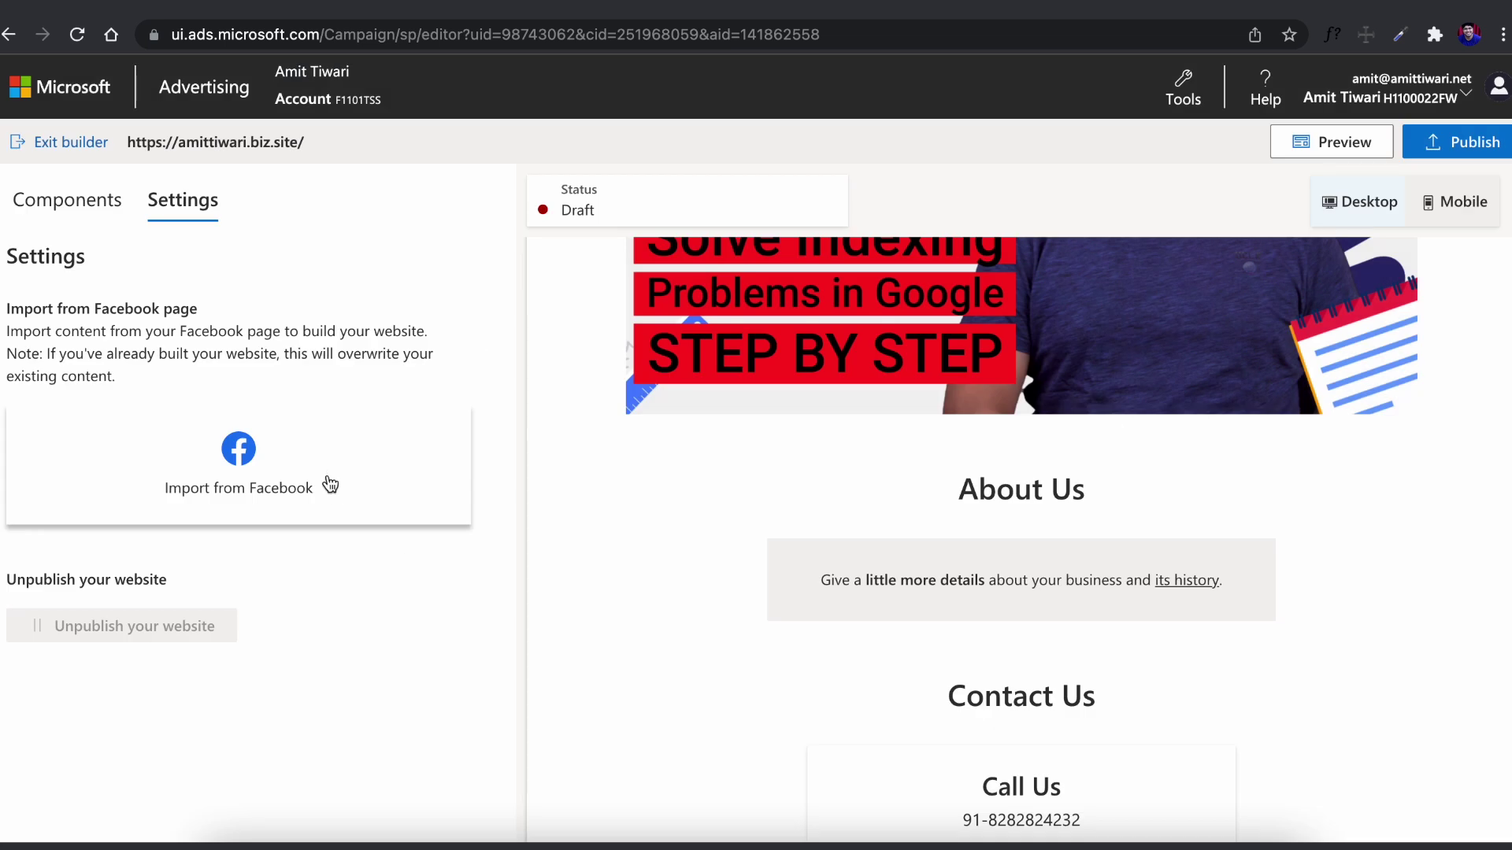
left_click(249, 448)
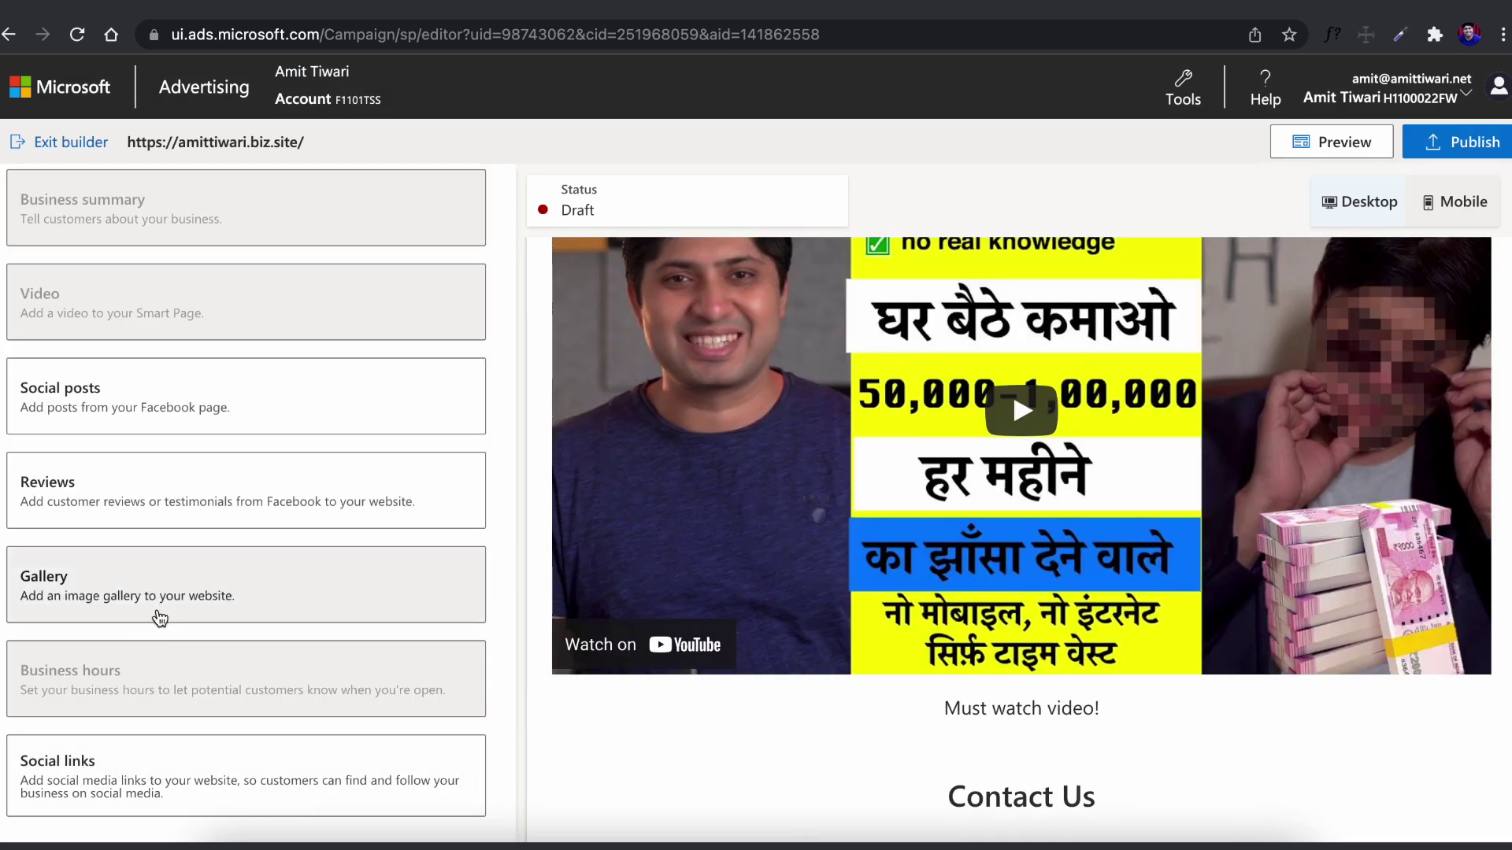
left_click(158, 606)
left_click(117, 467)
left_click(1012, 686)
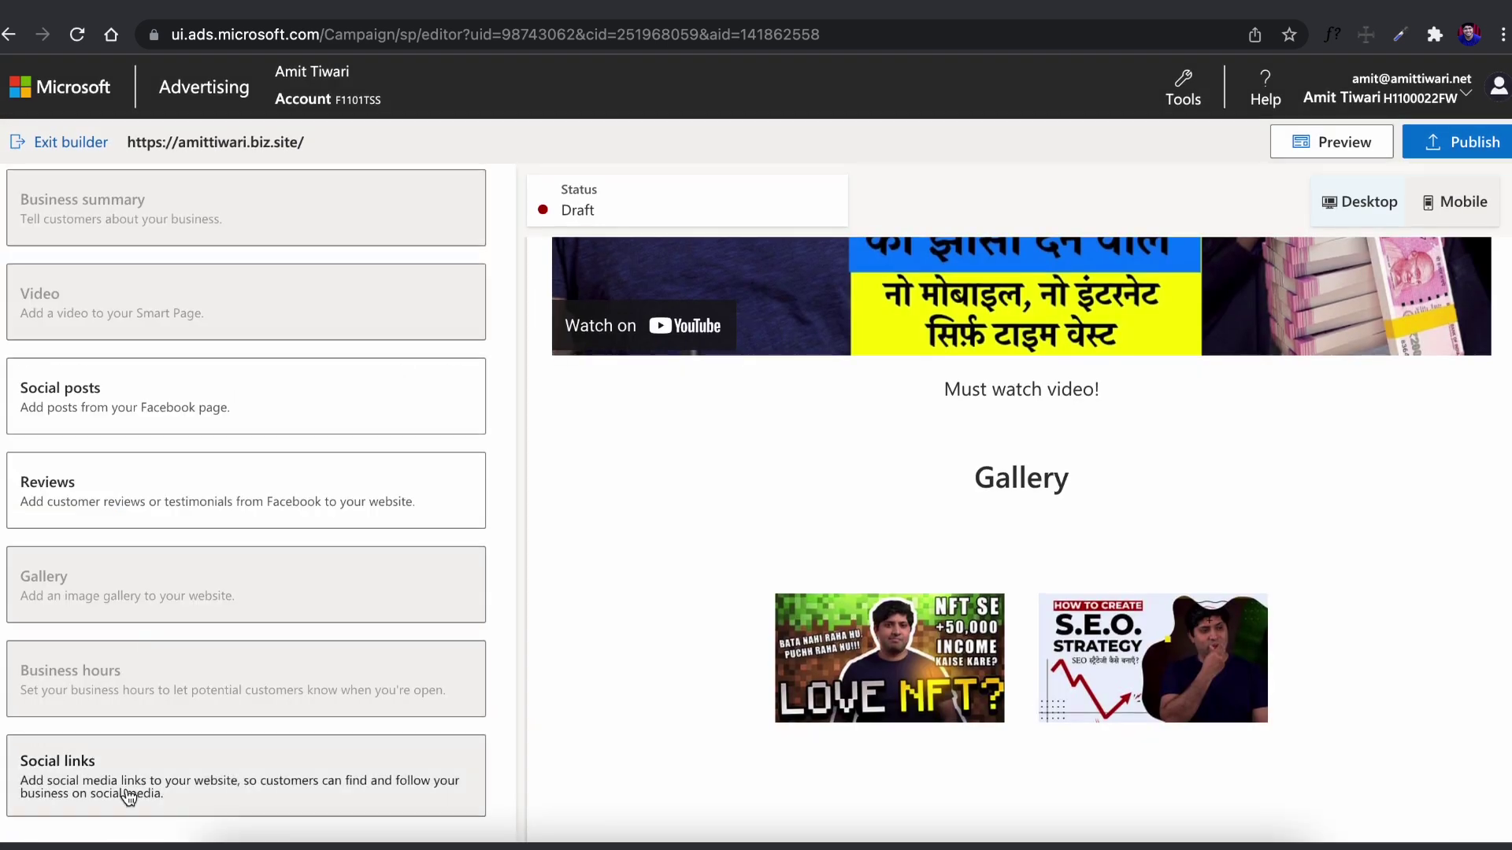
Add Social links with the business's Facebook, Instagram, Twitter and YouTube page addresses
left_click(130, 792)
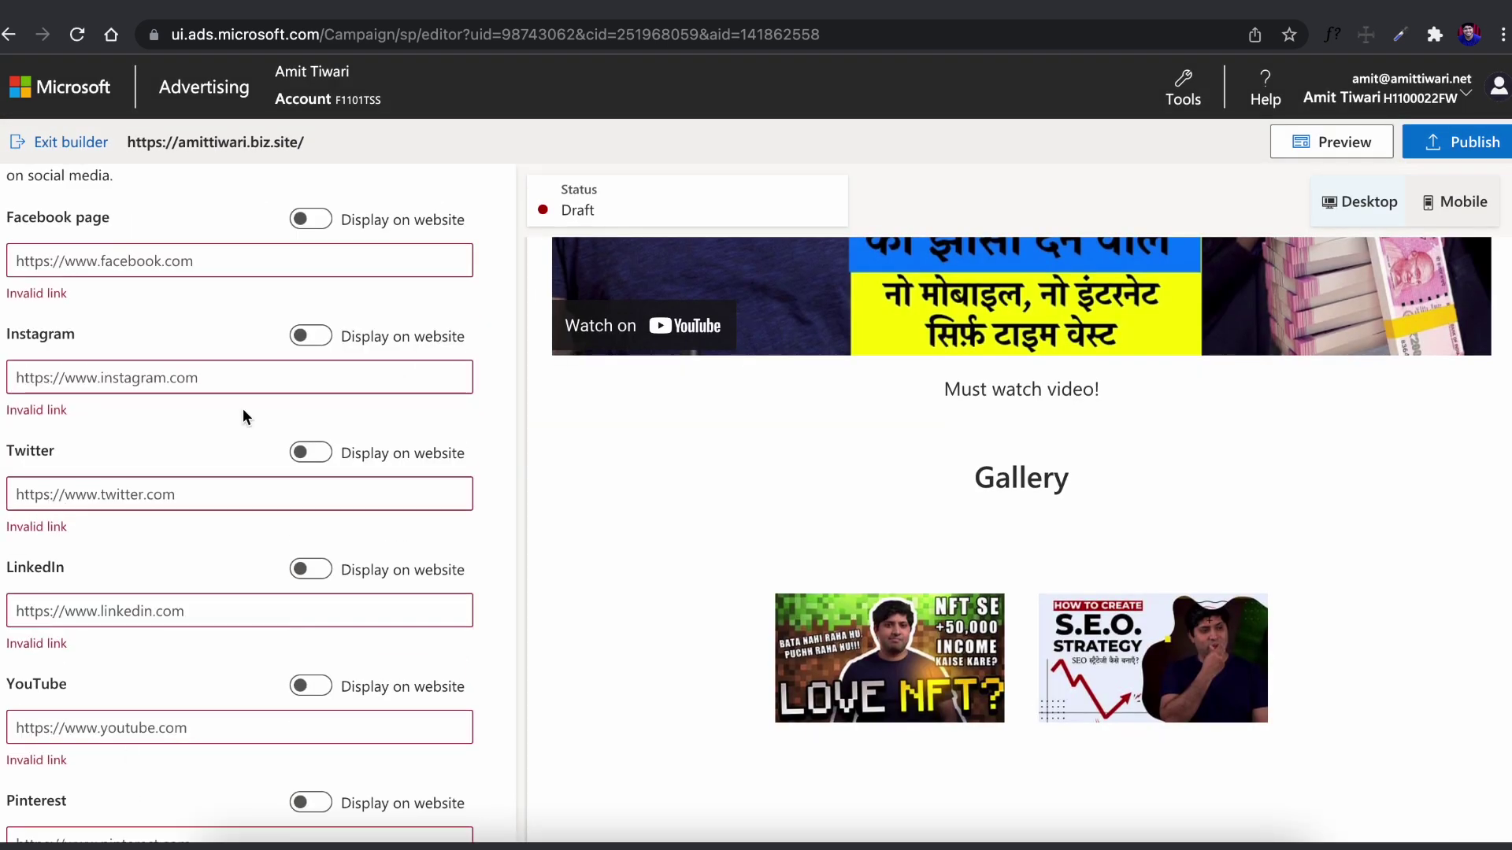
left_click(310, 219)
left_click(236, 260)
type("https://facebook.com/teamamittiwari")
key("Tab")
type("https://instagram.com/teamamittiwari")
key("Tab")
type("https://twitter.com/teamamittiwari")
left_click(246, 651)
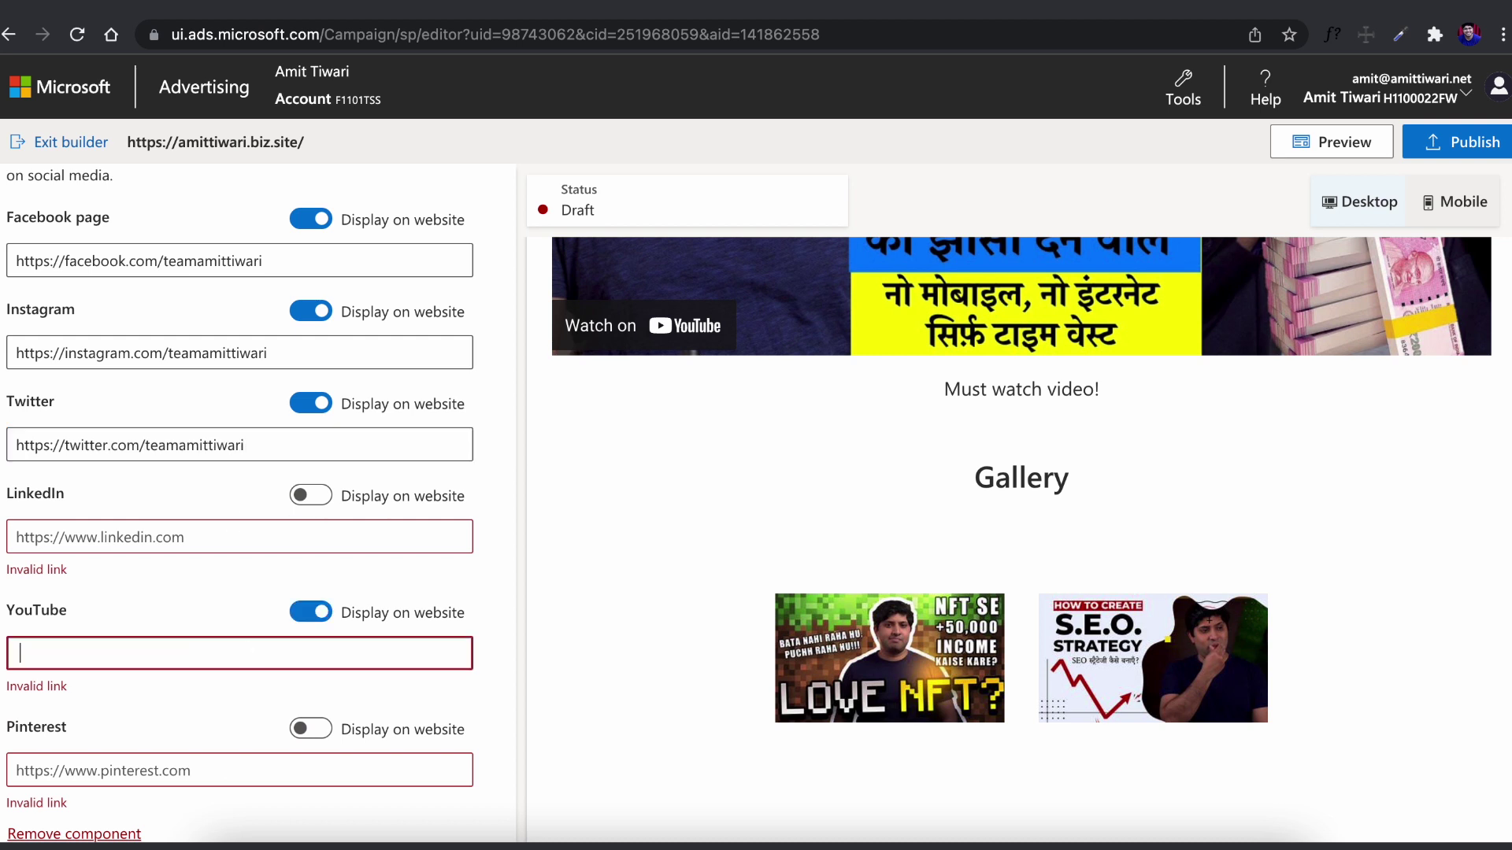
type("https://youtube.com/ami")
Preview the finished website and publish it
left_click(1343, 145)
scroll(1343, 145, "up", 5)
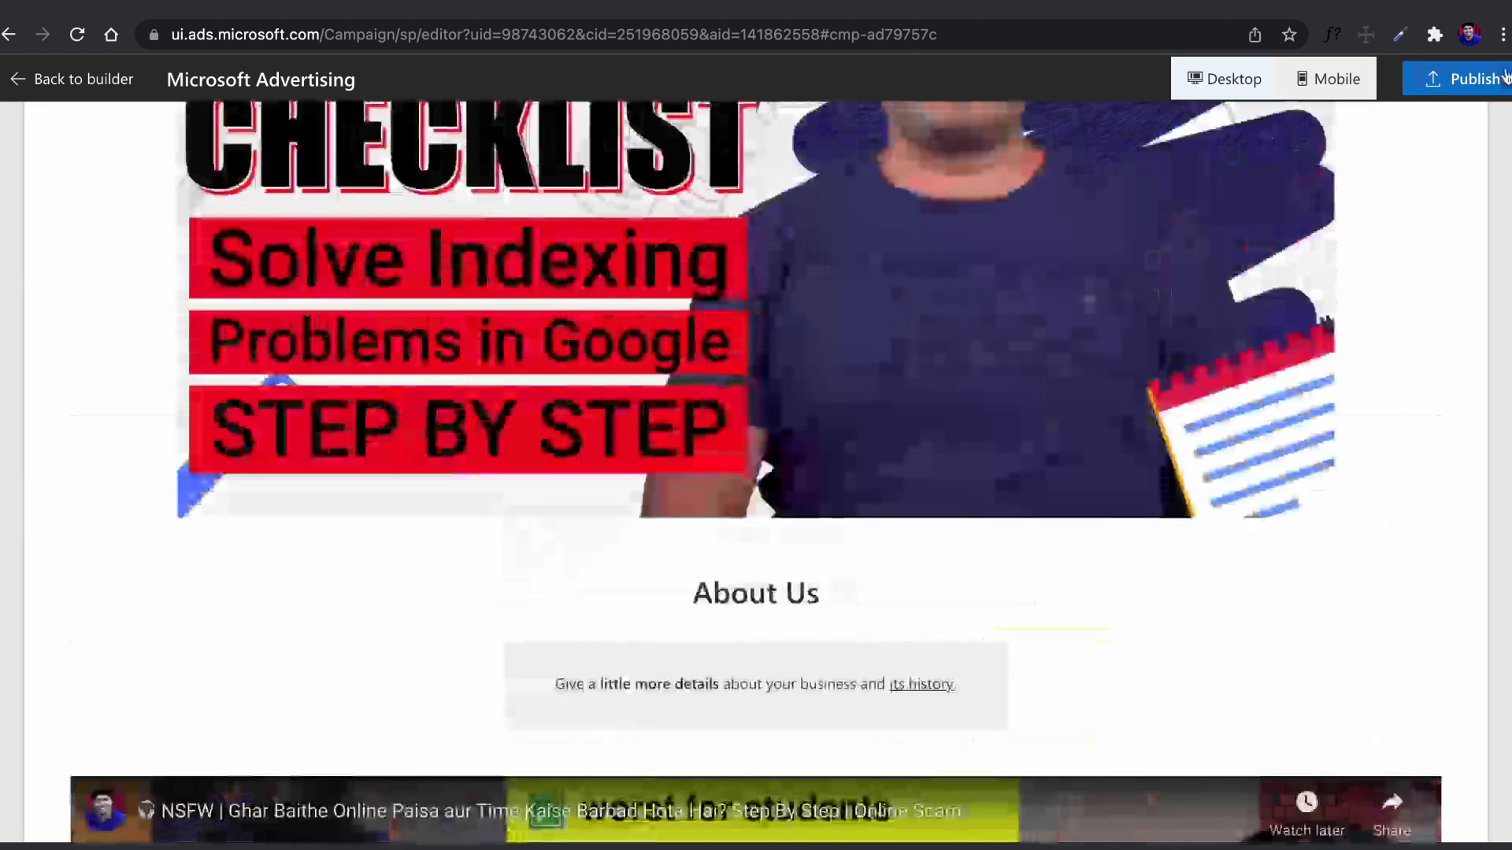
left_click(1506, 74)
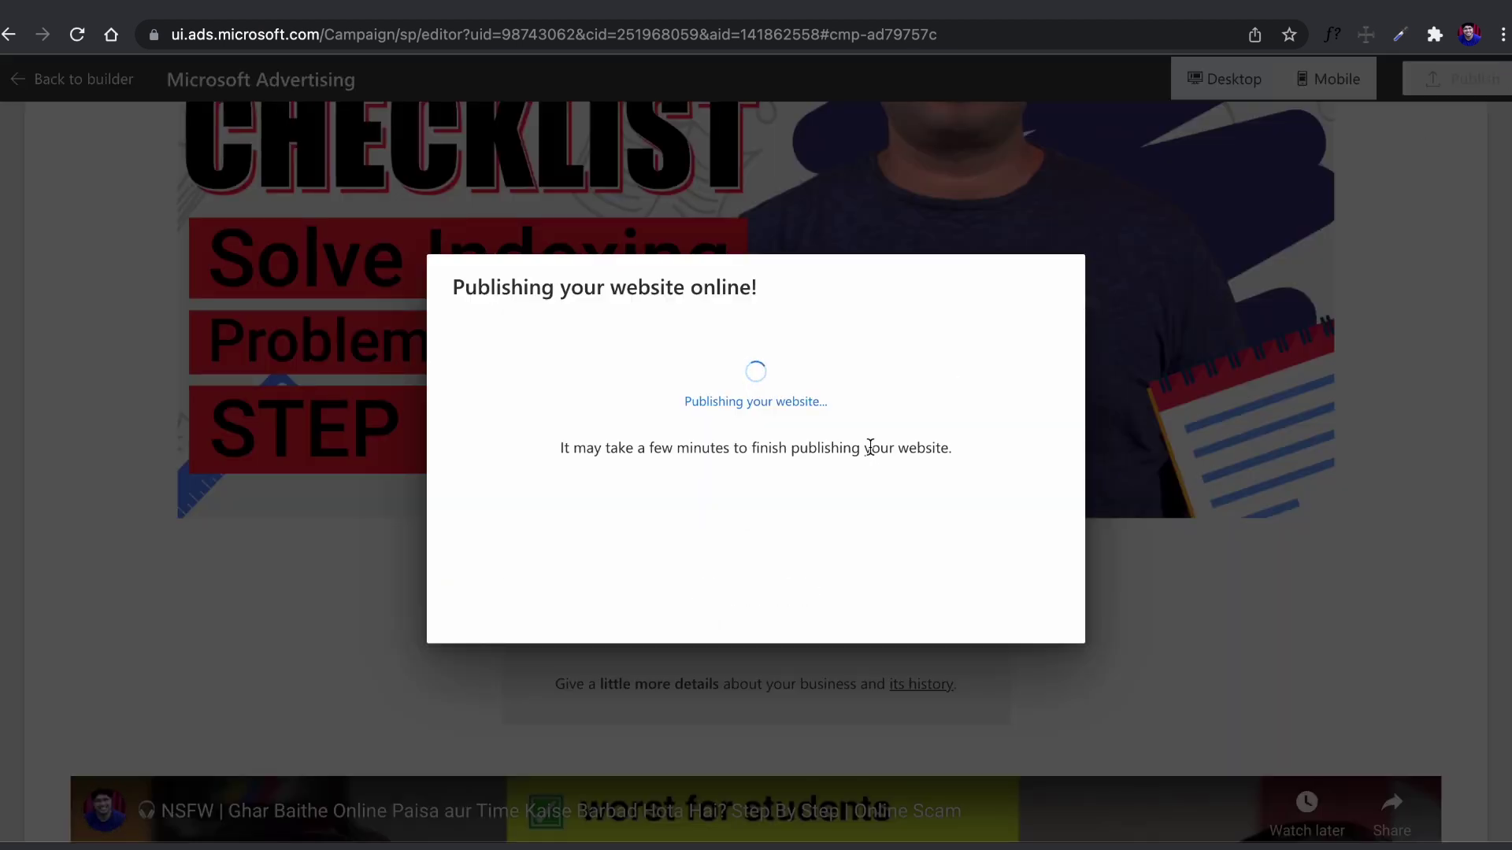